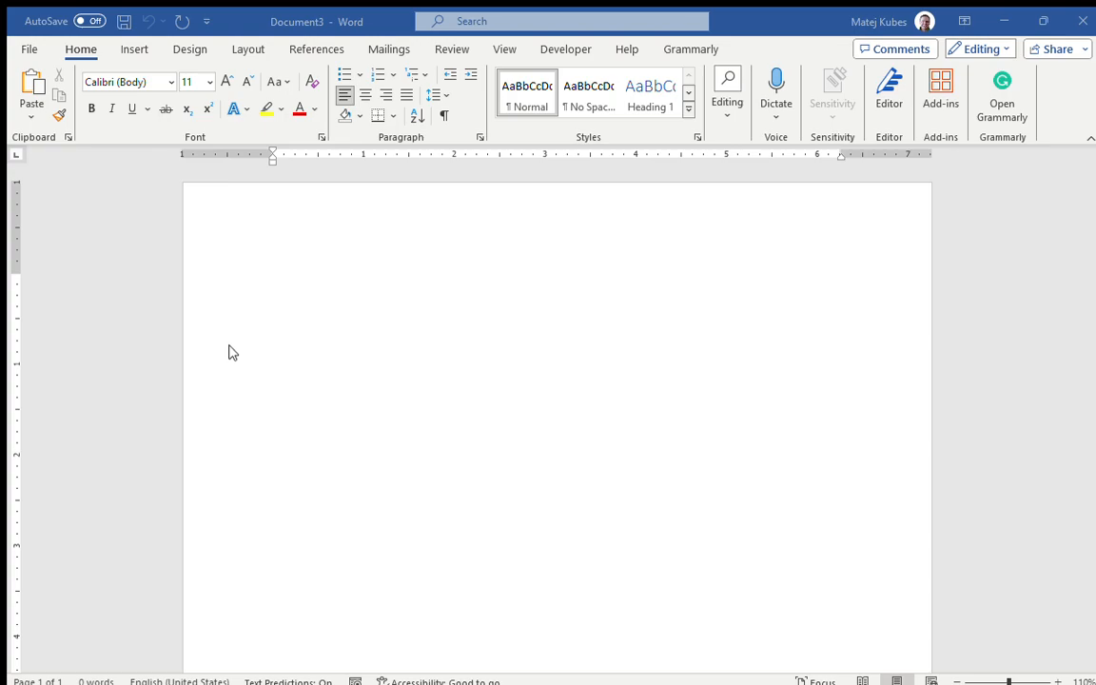
- Set the blank document's page orientation to landscape
{"action": "left_click", "coordinate": [248, 49]}
{"action": "left_click", "coordinate": [81, 100]}
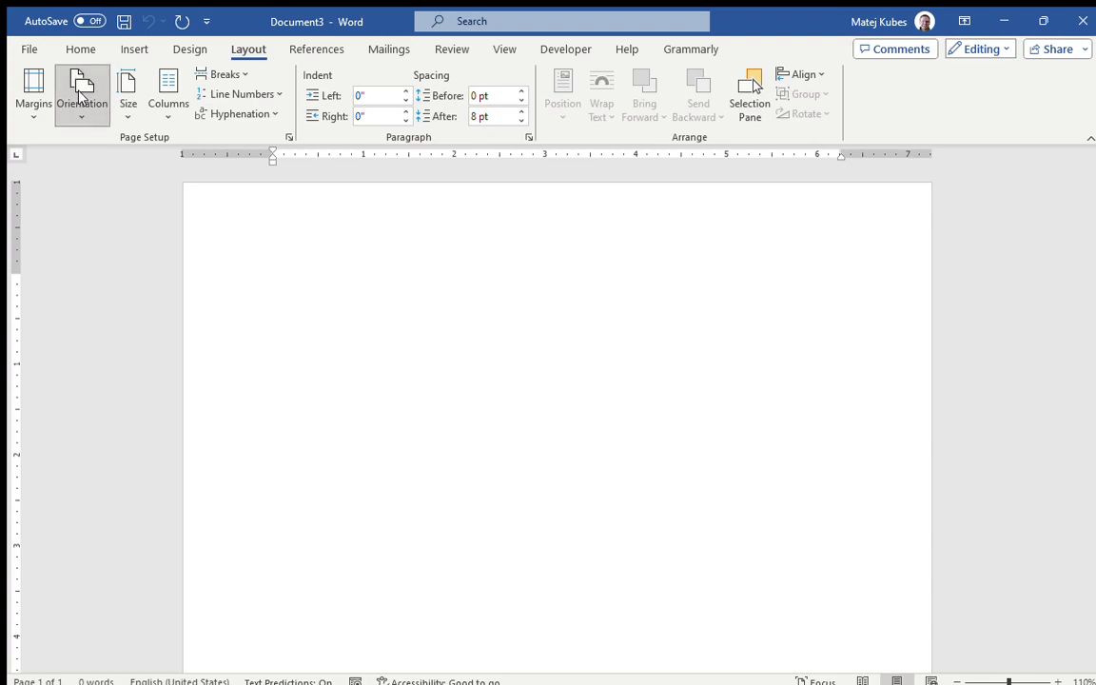
{"action": "left_click", "coordinate": [82, 197]}
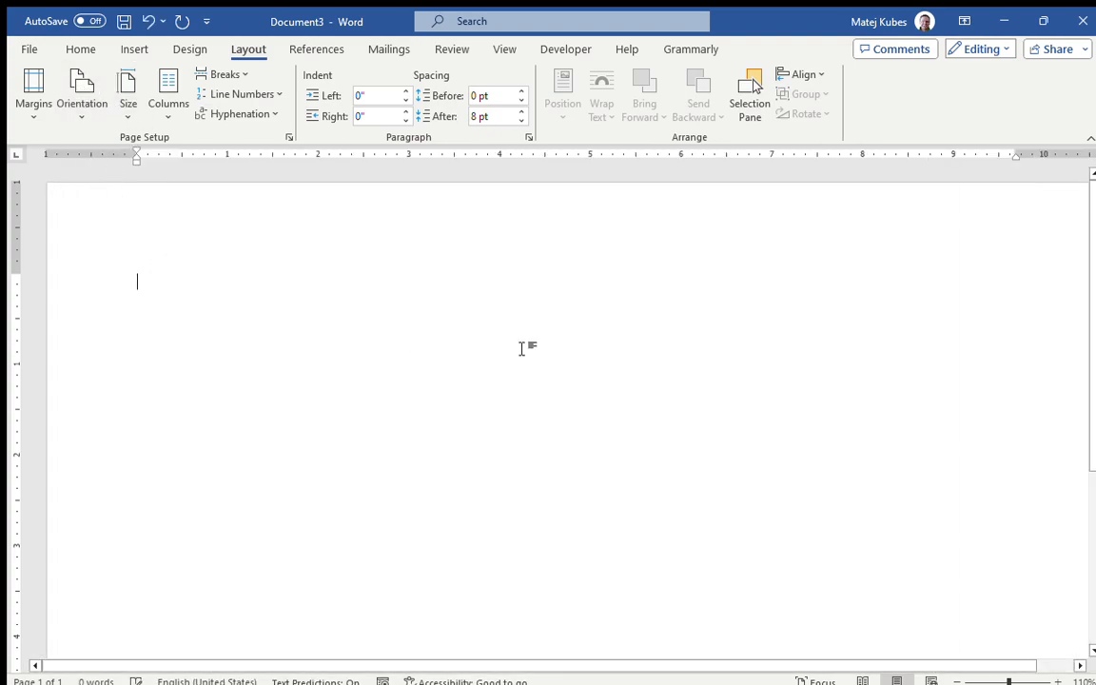
{"action": "scroll", "coordinate": [736, 327], "scroll_direction": "down", "scroll_amount": 3, "text": "ctrl"}
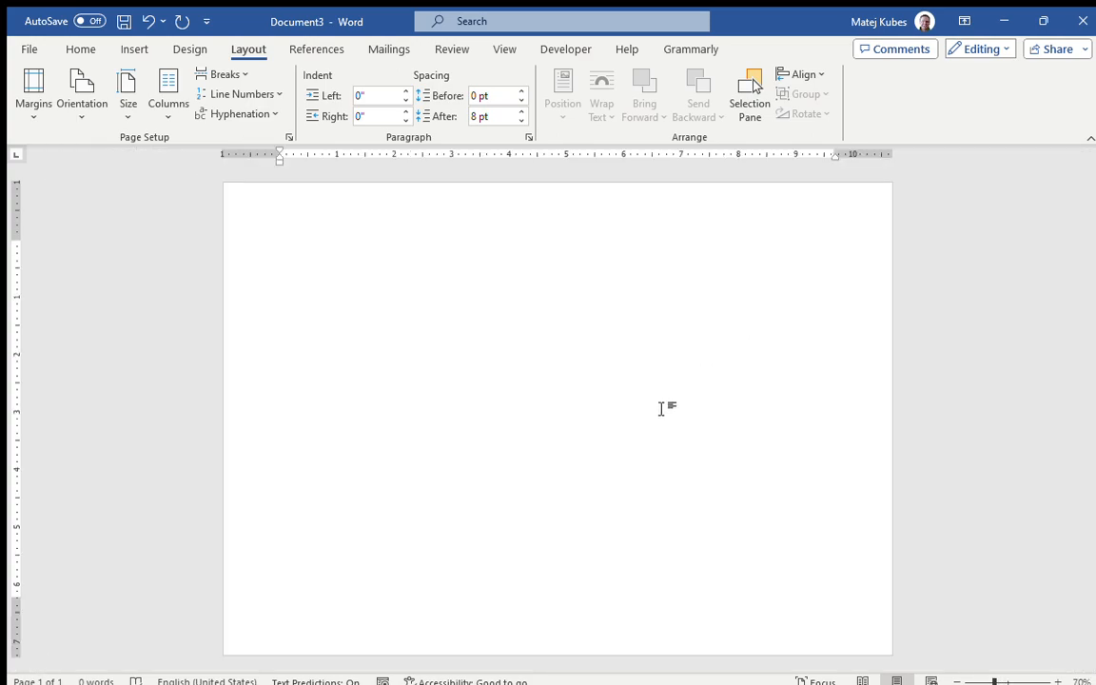
{"action": "scroll", "coordinate": [662, 409], "scroll_direction": "down", "scroll_amount": 3, "text": "ctrl"}
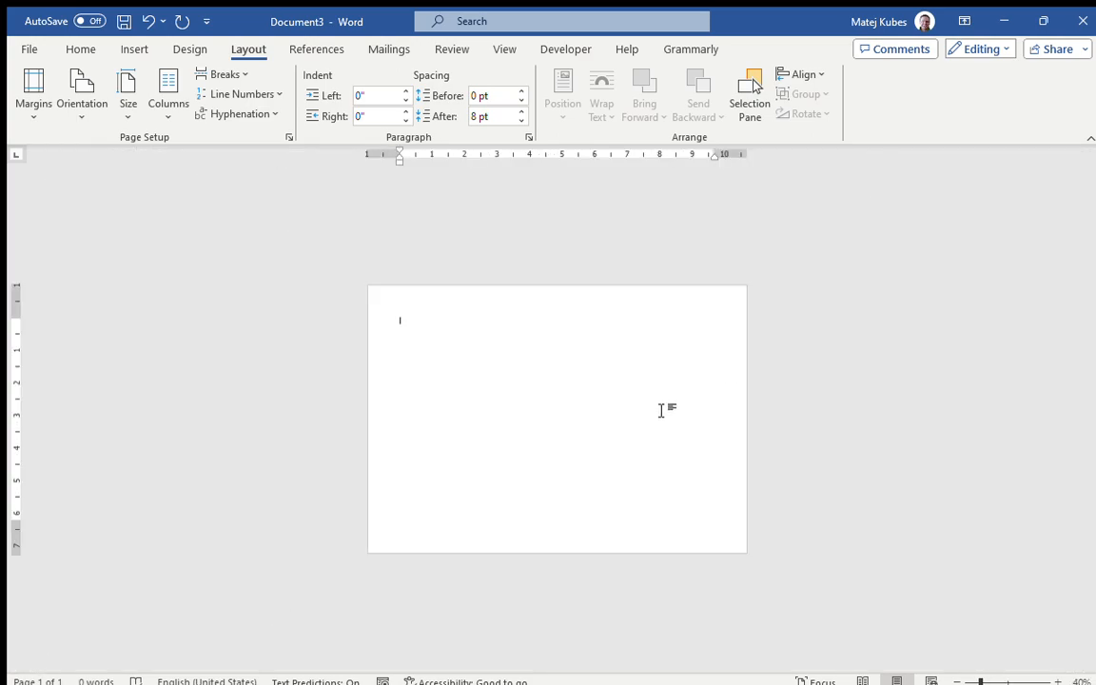
{"action": "scroll", "coordinate": [661, 410], "scroll_direction": "up", "scroll_amount": 2, "text": "ctrl"}
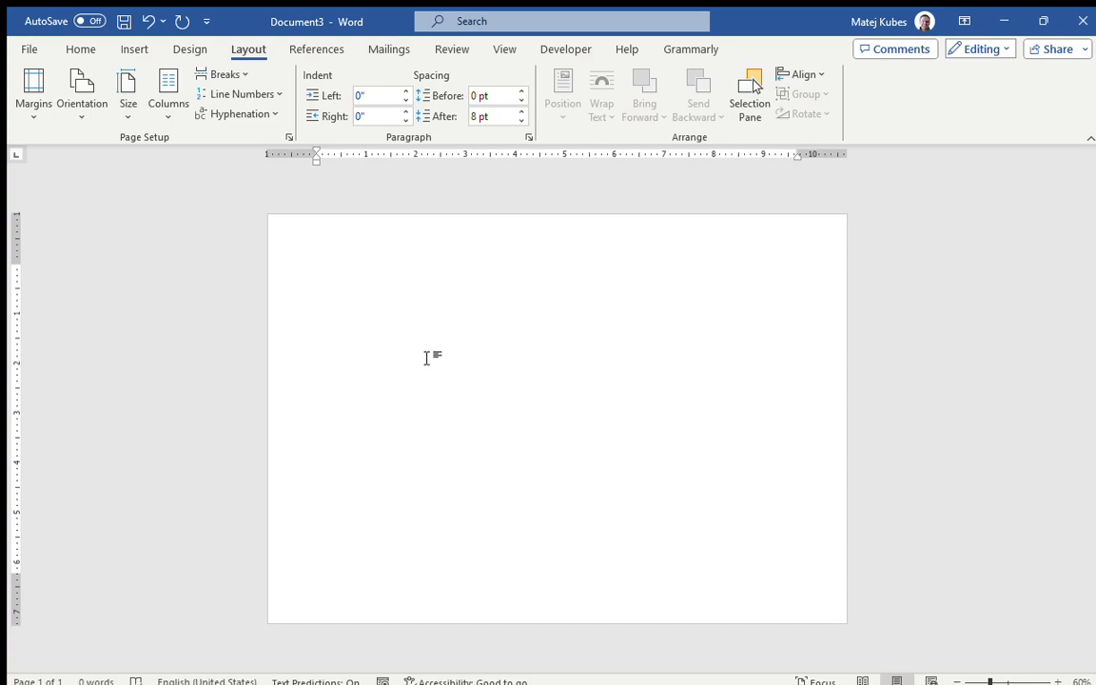
- Try pasting the copied Johann Sebastian Bach article with its hyperlinks and web formatting, and undo the paste
{"action": "key", "text": "alt+Tab"}
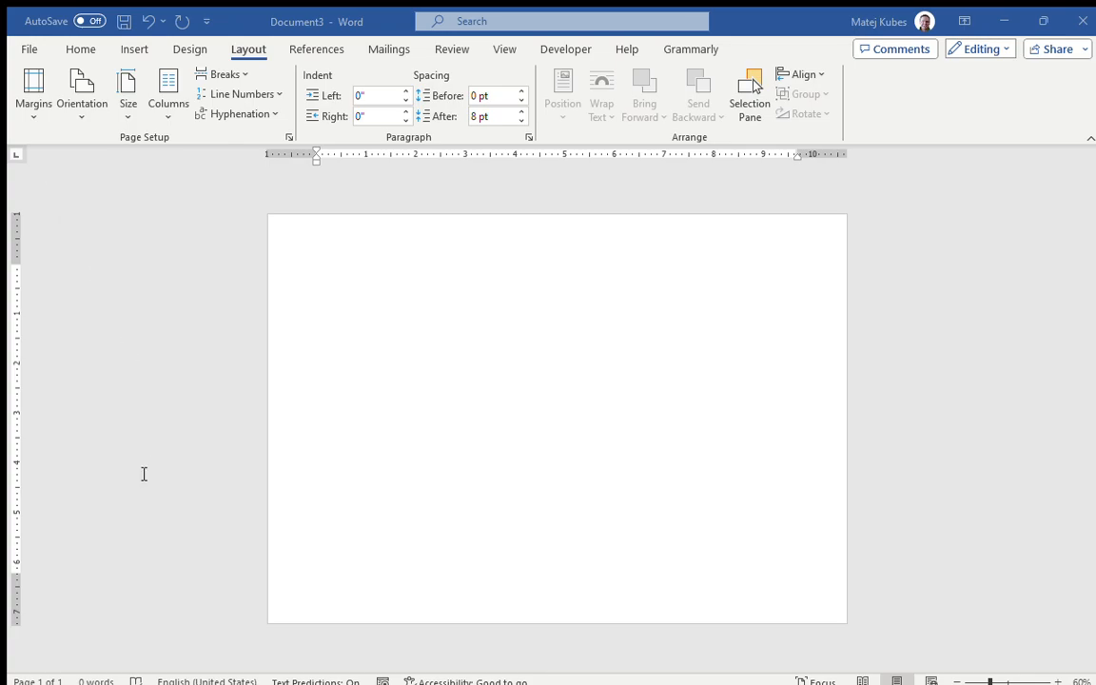
{"action": "left_click", "coordinate": [509, 403]}
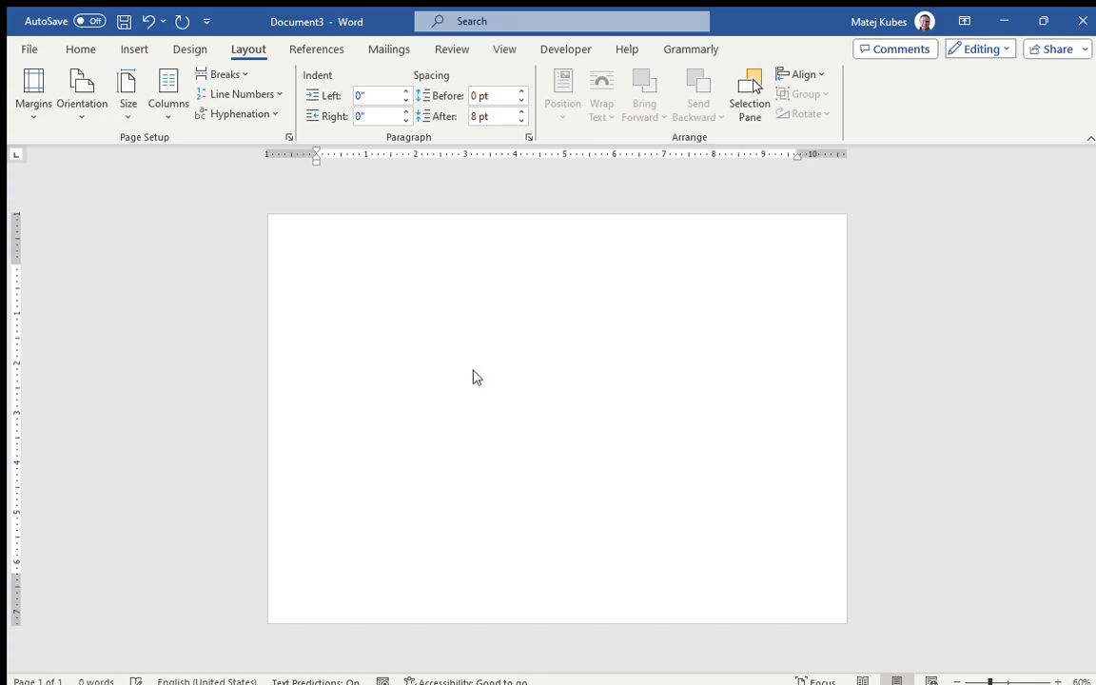
{"action": "key", "text": "ctrl+v"}
{"action": "scroll", "coordinate": [481, 377], "scroll_direction": "up", "scroll_amount": 2}
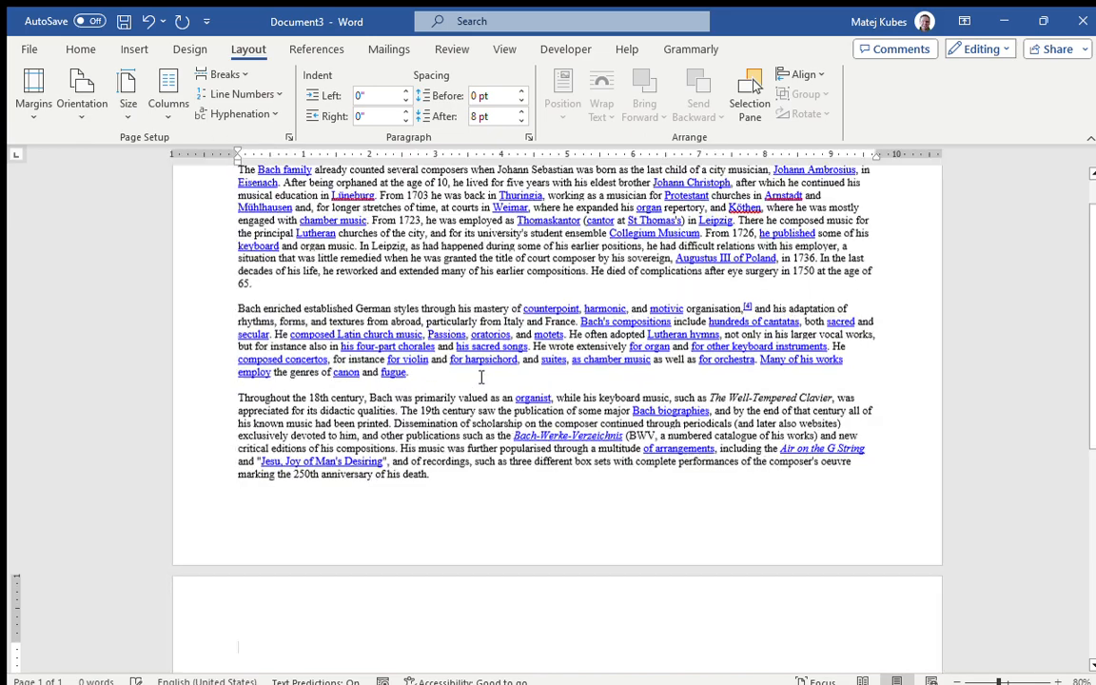
{"action": "scroll", "coordinate": [476, 373], "scroll_direction": "up", "scroll_amount": 1}
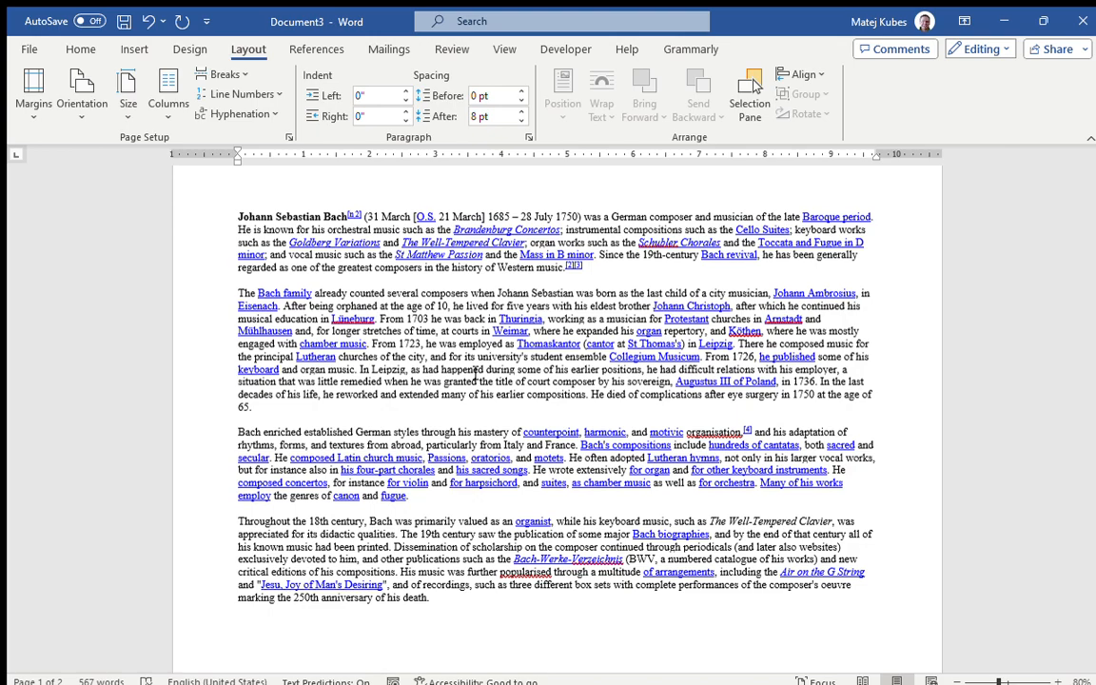
{"action": "key", "text": "ctrl+z"}
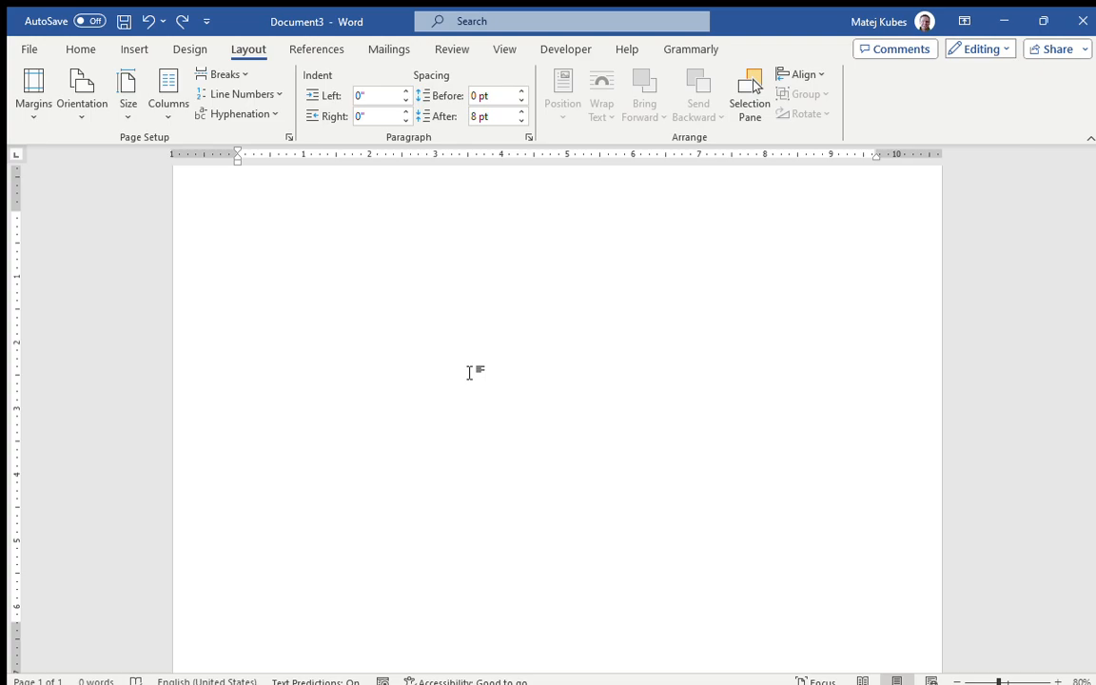
- Paste the Johann Sebastian Bach article into the document as plain text without hyperlinks, and look through it
{"action": "key", "text": "alt+Tab"}
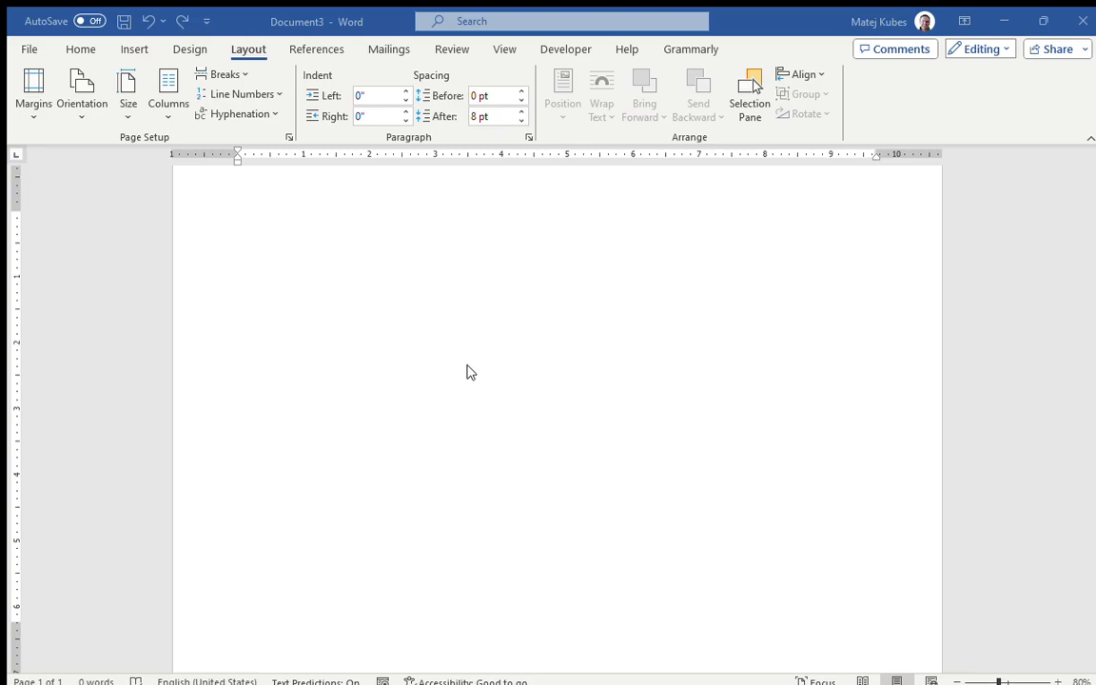
{"action": "key", "text": "ctrl+v"}
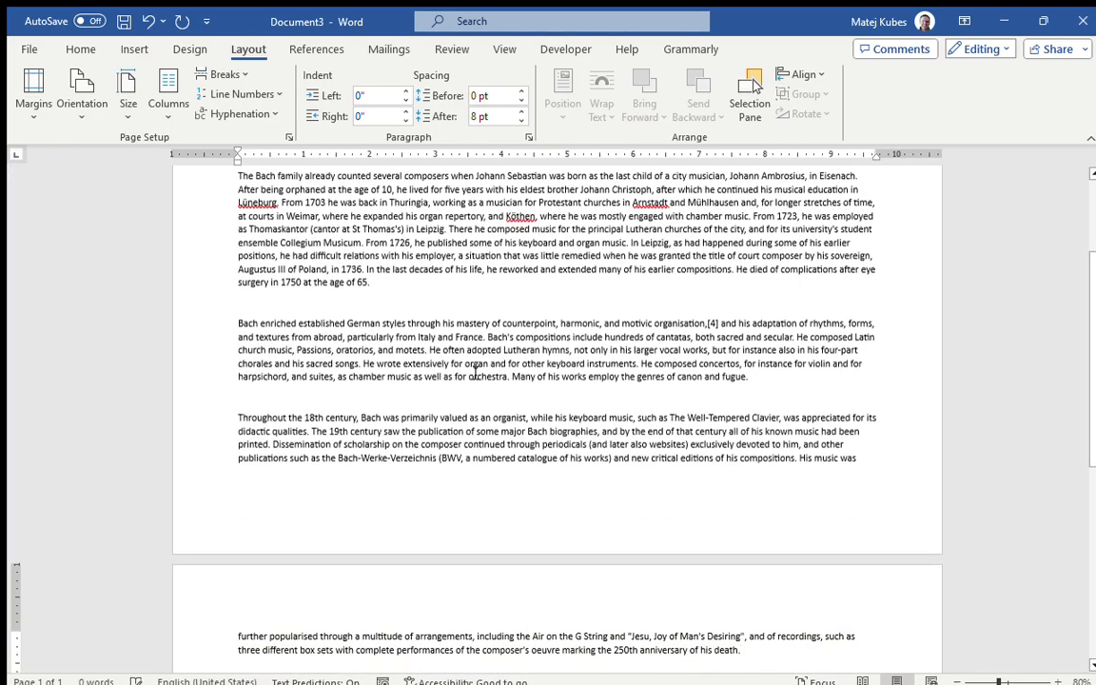
{"action": "scroll", "coordinate": [473, 363], "scroll_direction": "up", "scroll_amount": 3}
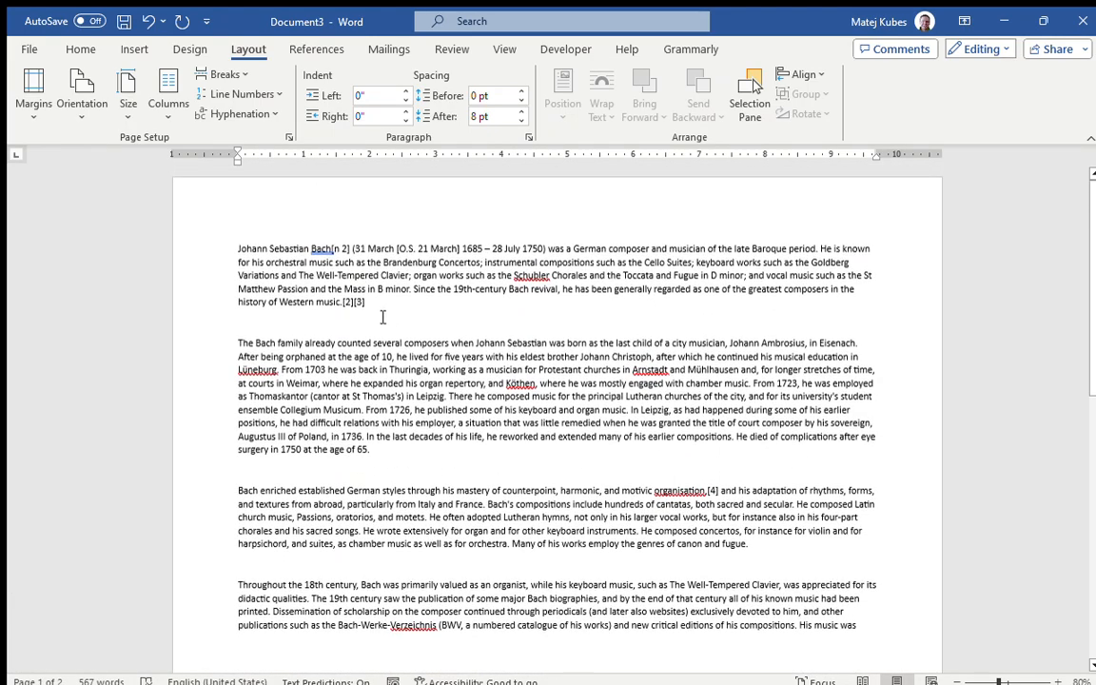
{"action": "scroll", "coordinate": [381, 321], "scroll_direction": "down", "scroll_amount": 2}
{"action": "scroll", "coordinate": [380, 323], "scroll_direction": "down", "scroll_amount": 7}
{"action": "scroll", "coordinate": [351, 293], "scroll_direction": "up", "scroll_amount": 7}
{"action": "scroll", "coordinate": [351, 293], "scroll_direction": "up", "scroll_amount": 2}
- Delete the empty lines between the four paragraphs of the pasted article
{"action": "left_click", "coordinate": [315, 326]}
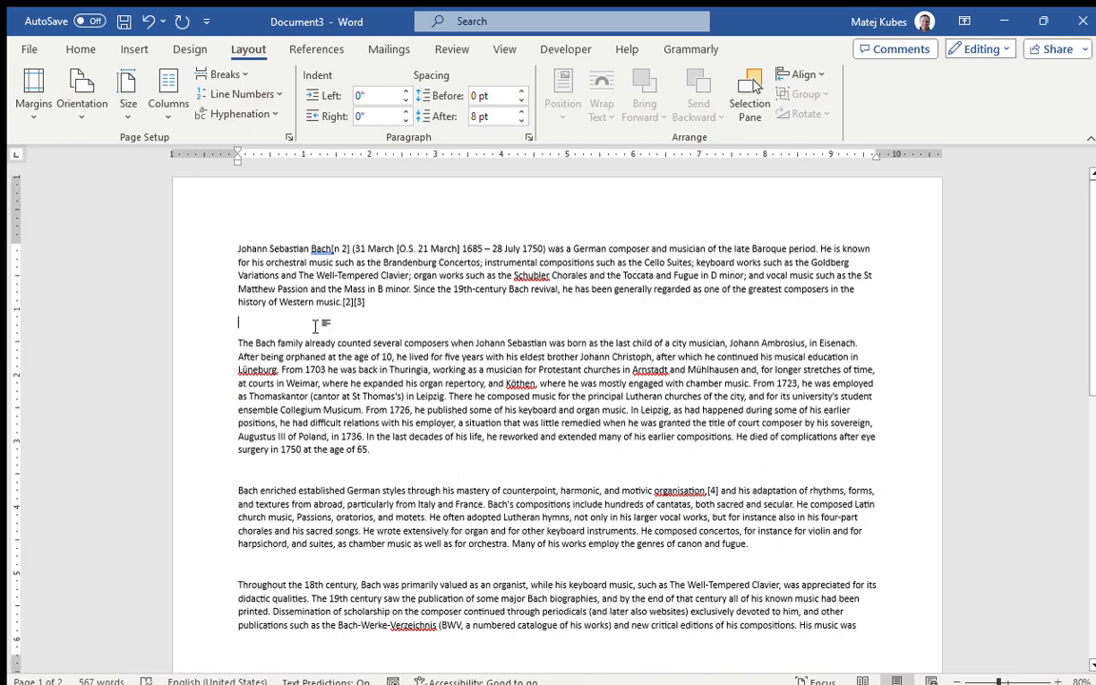
{"action": "key", "text": "Delete"}
{"action": "key", "text": "Down"}
{"action": "key", "text": "Down"}
{"action": "key", "text": "Down"}
{"action": "key", "text": "Down"}
{"action": "key", "text": "Down"}
{"action": "key", "text": "Down"}
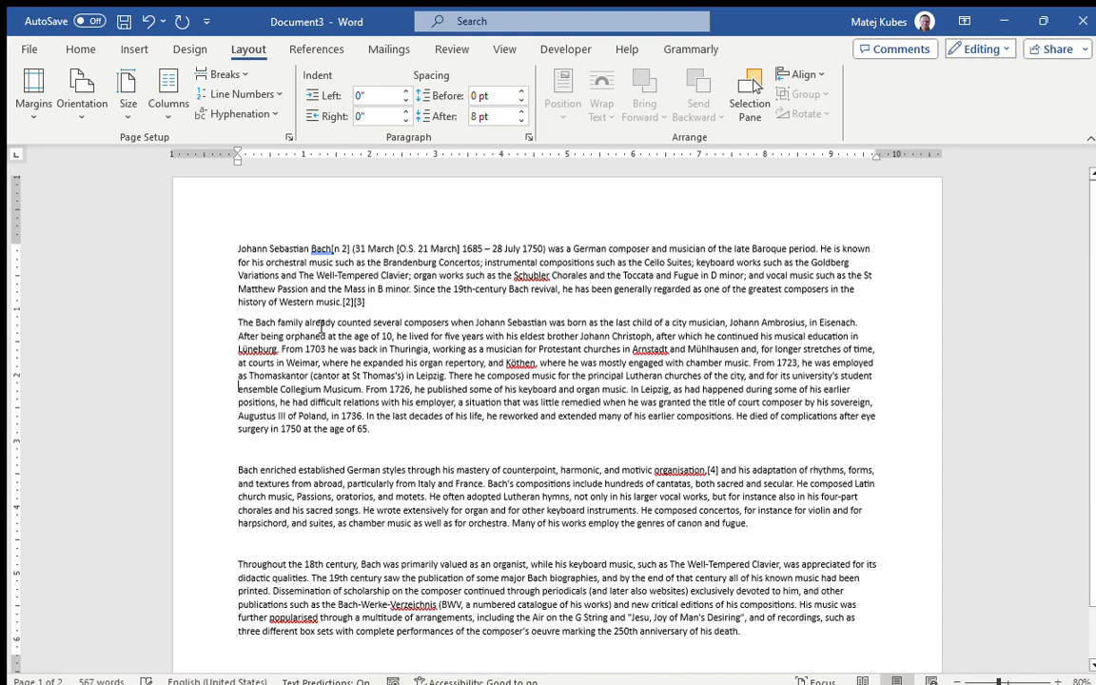
{"action": "key", "text": "Down"}
{"action": "key", "text": "Down"}
{"action": "key", "text": "Delete"}
{"action": "key", "text": "Down"}
{"action": "key", "text": "Down"}
{"action": "key", "text": "Down"}
{"action": "key", "text": "Down"}
{"action": "key", "text": "Down"}
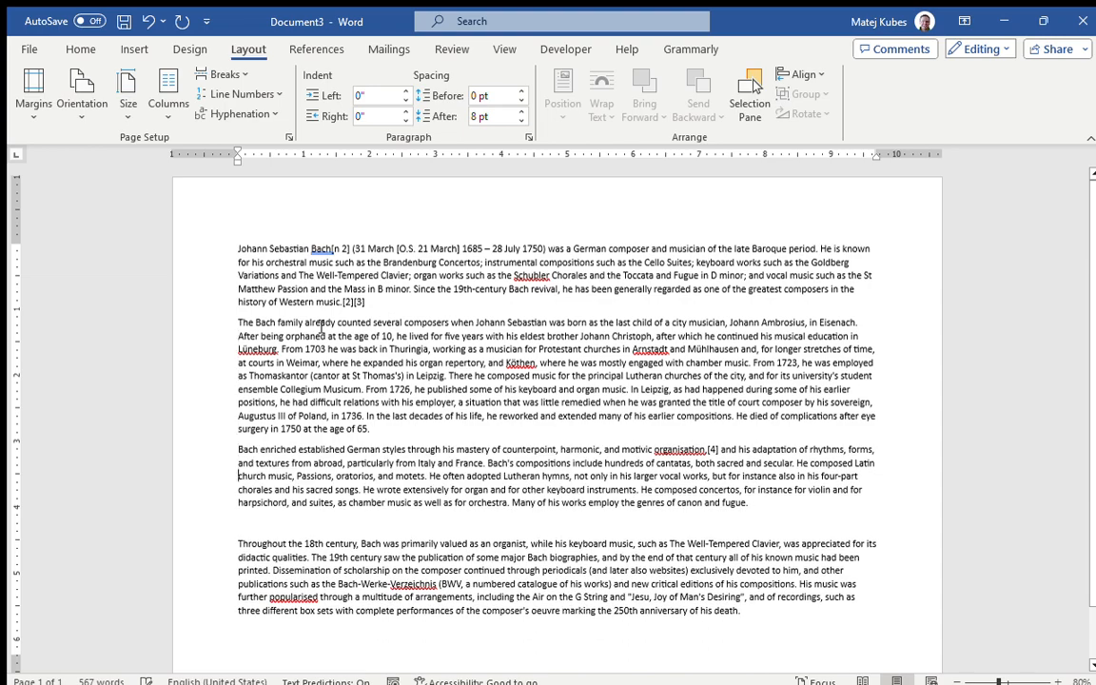
{"action": "key", "text": "Delete"}
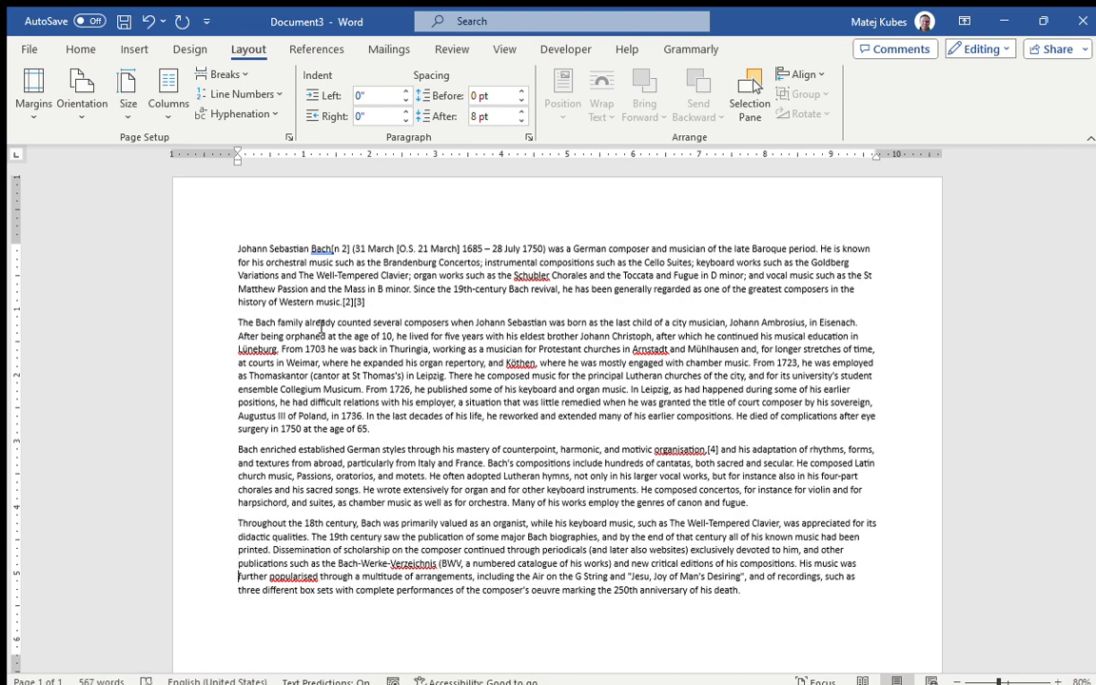
{"action": "key", "text": "Page_Down"}
{"action": "key", "text": "Page_Down"}
{"action": "key", "text": "Page_Up"}
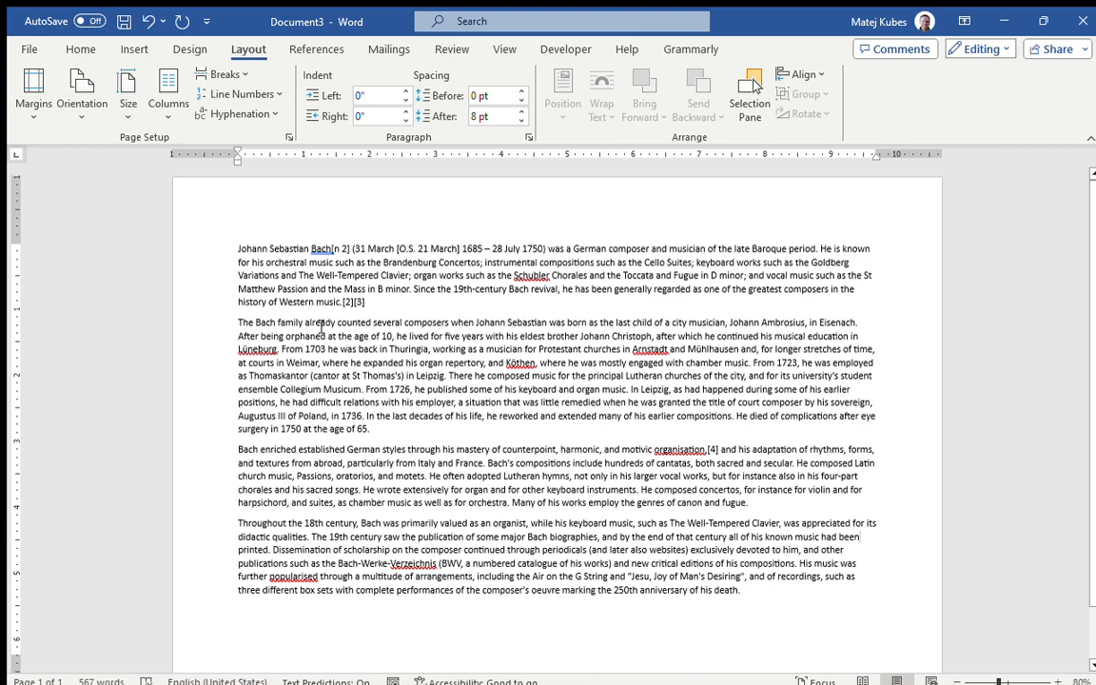
- Set the font of the entire document text to Times New Roman
{"action": "key", "text": "alt+Tab"}
{"action": "key", "text": "ctrl+a"}
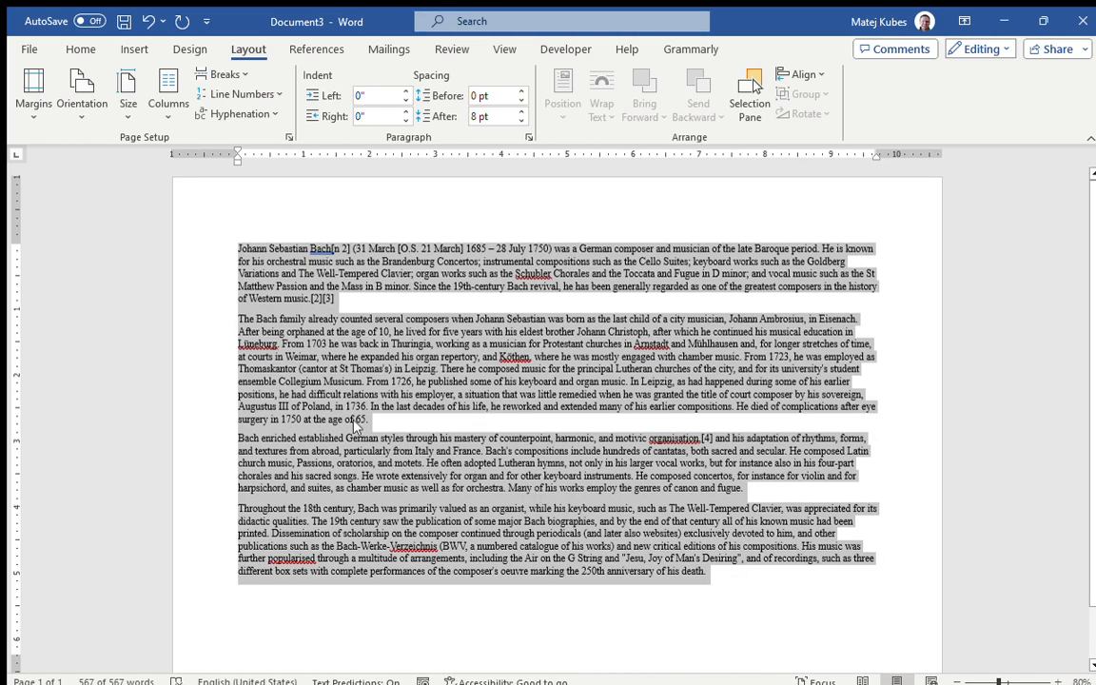
{"action": "left_click", "coordinate": [81, 52]}
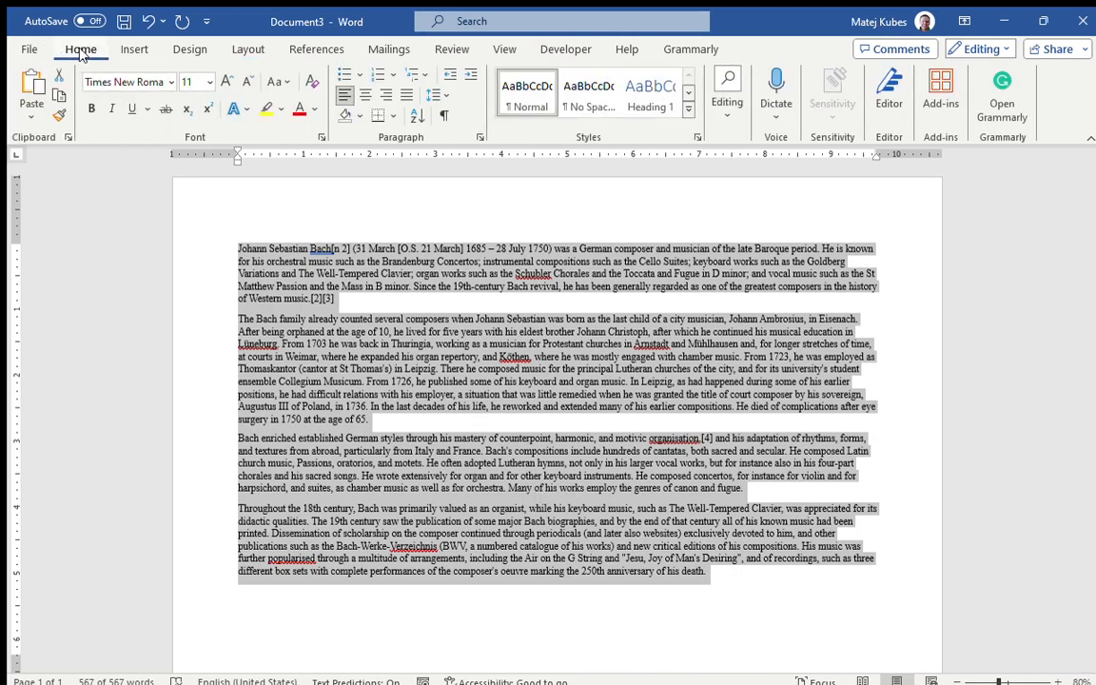
{"action": "left_click", "coordinate": [160, 81]}
{"action": "left_click", "coordinate": [171, 82]}
{"action": "left_click", "coordinate": [163, 194]}
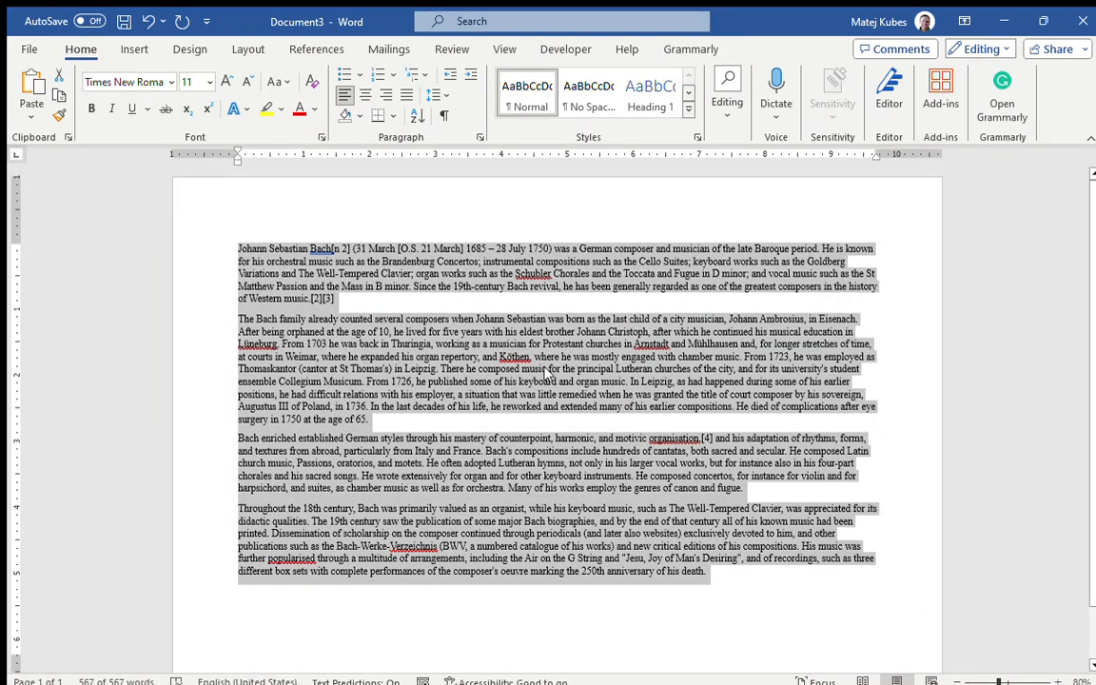
- Insert the title line "Johann Sebastian Bach" above the first paragraph
{"action": "key", "text": "ctrl+Home"}
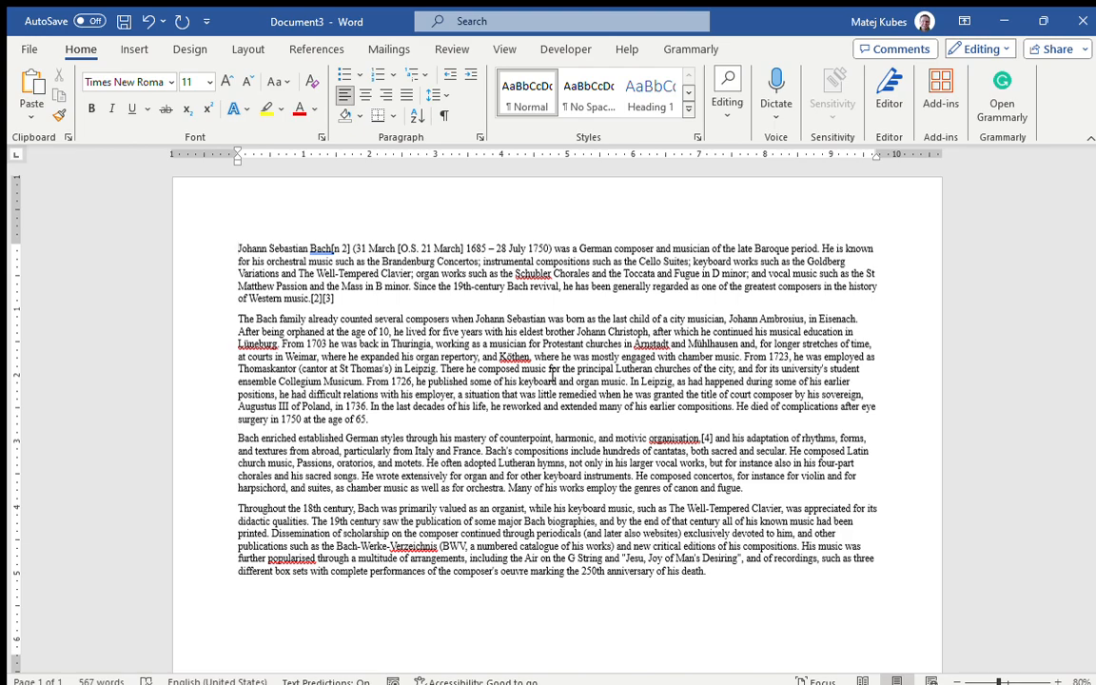
{"action": "key", "text": "Return"}
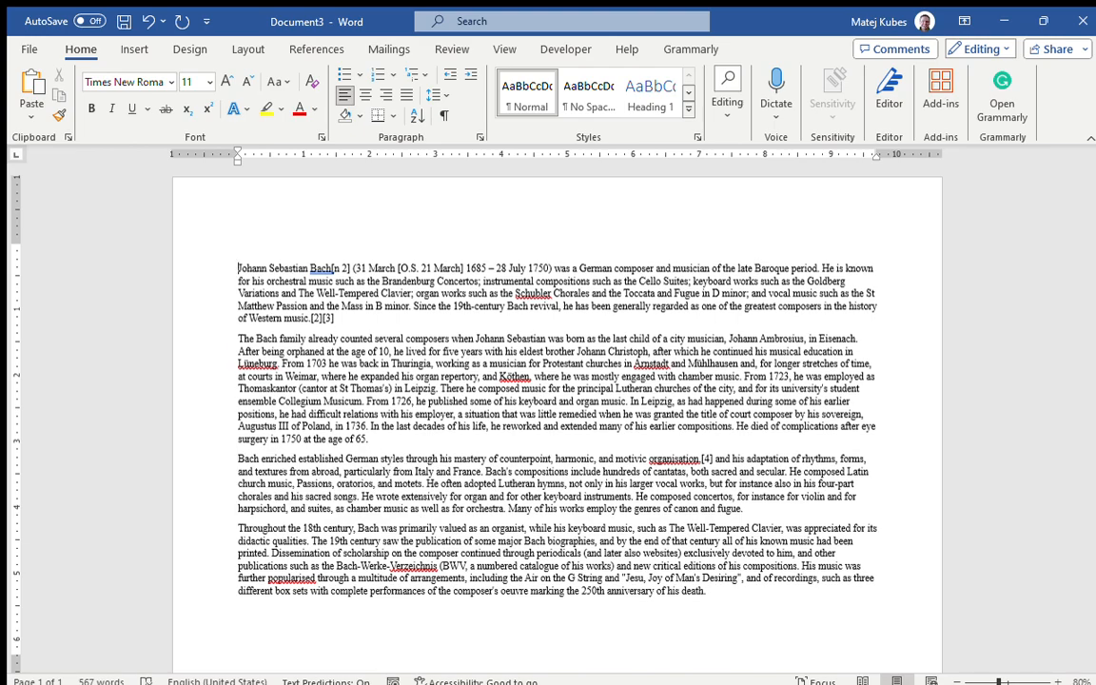
{"action": "key", "text": "Up"}
{"action": "type", "text": "Johann Sebastian Bach"}
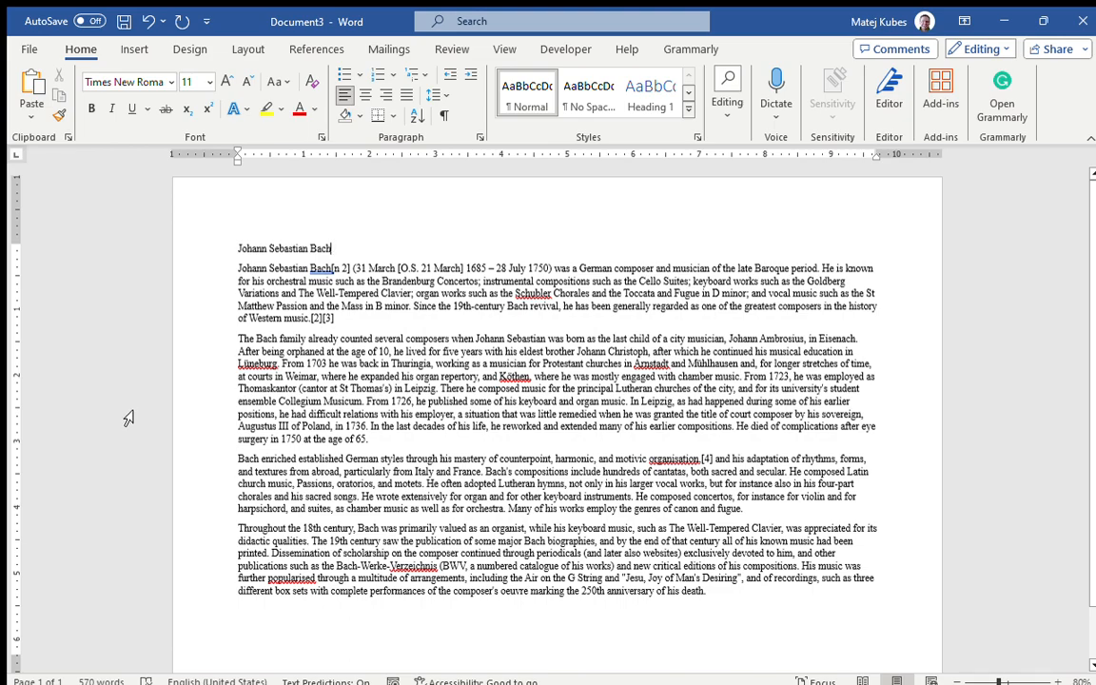
- Apply the small caps font effect to the title line "Johann Sebastian Bach"
{"action": "key", "text": "shift+Home"}
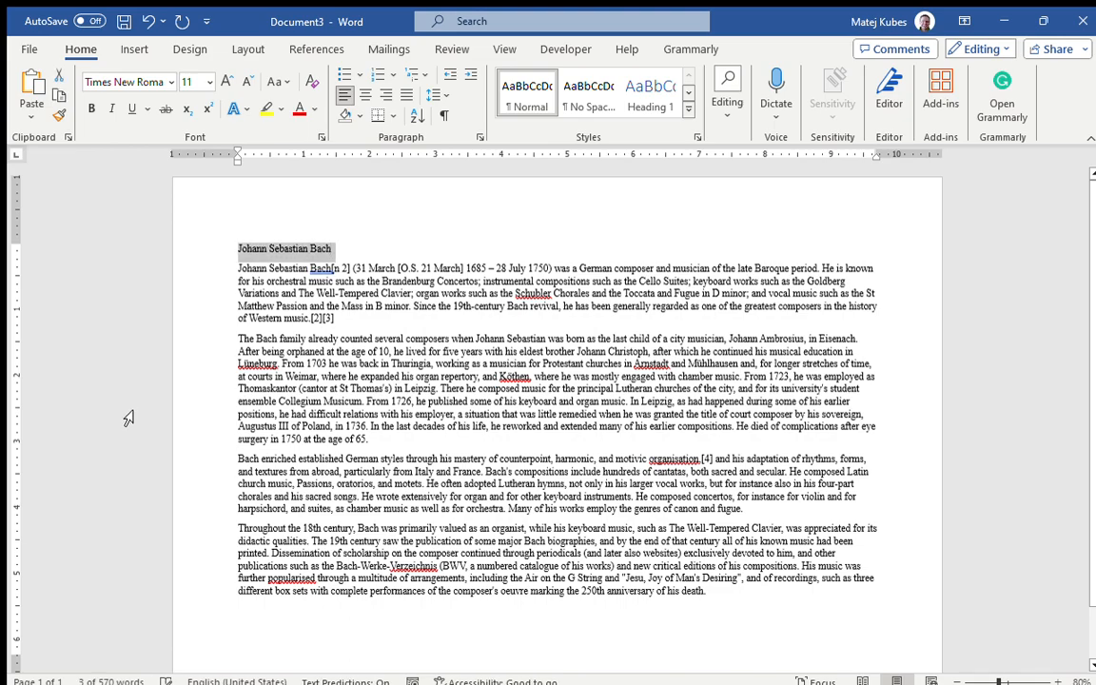
{"action": "key", "text": "Right"}
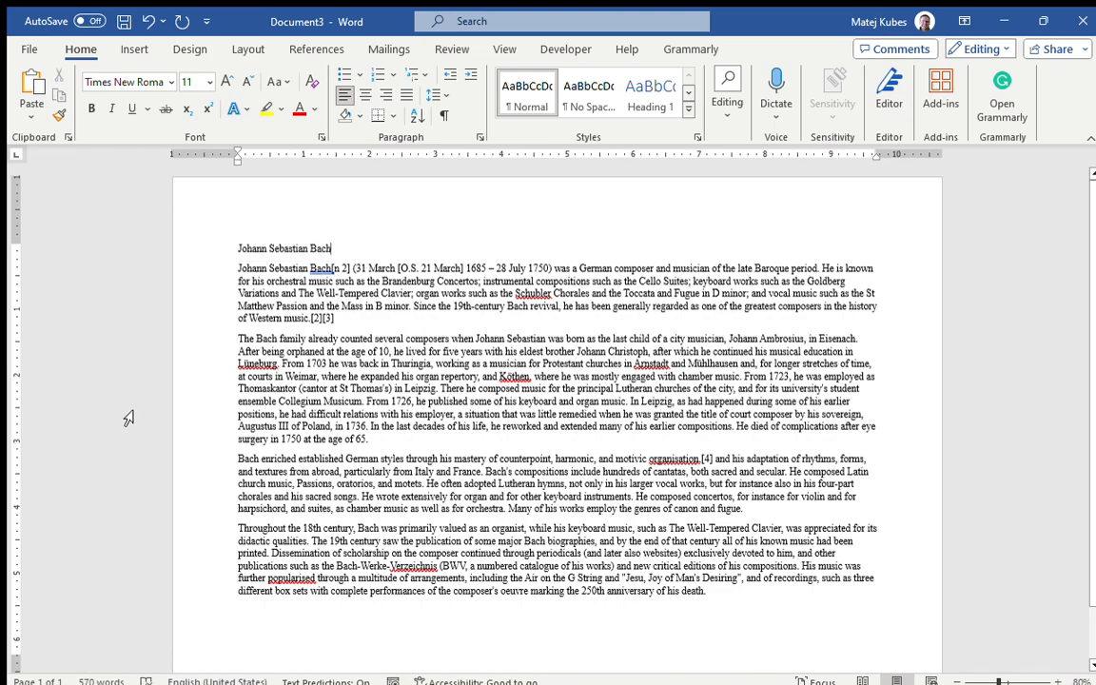
{"action": "key", "text": "shift+Home"}
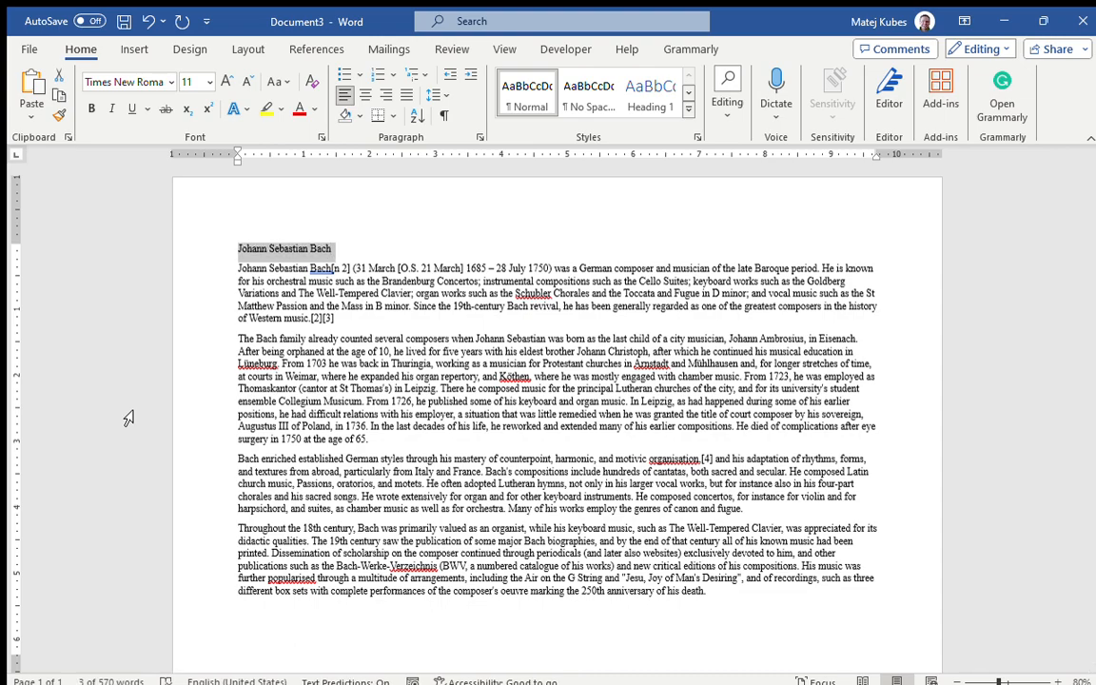
{"action": "key", "text": "ctrl+d"}
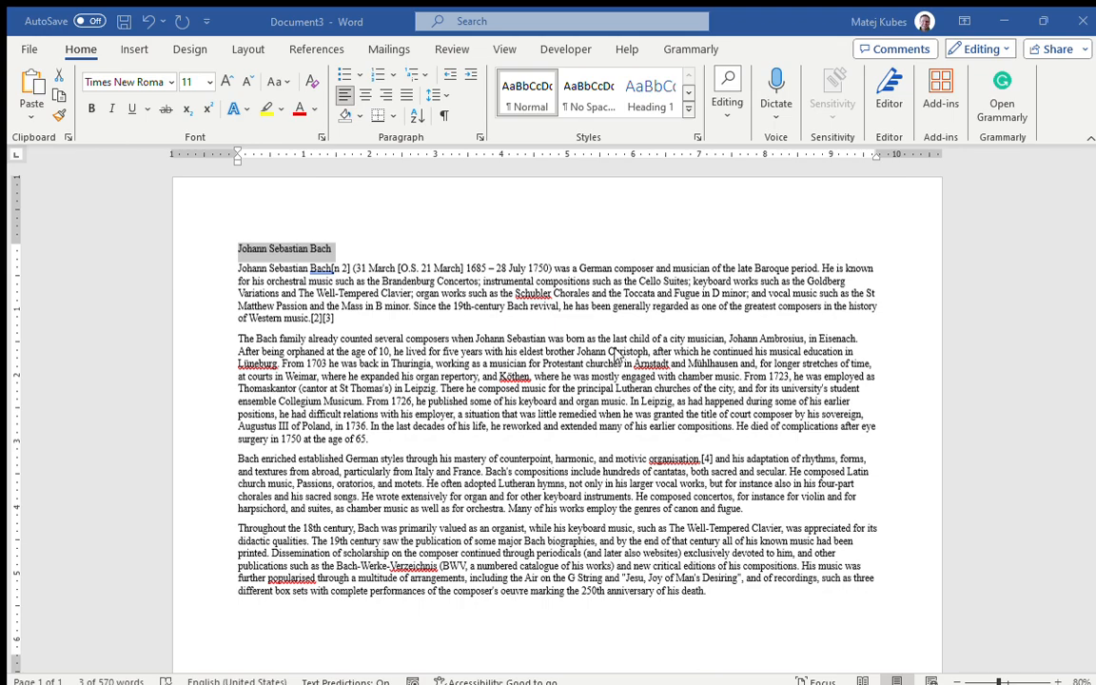
{"action": "key", "text": "Return"}
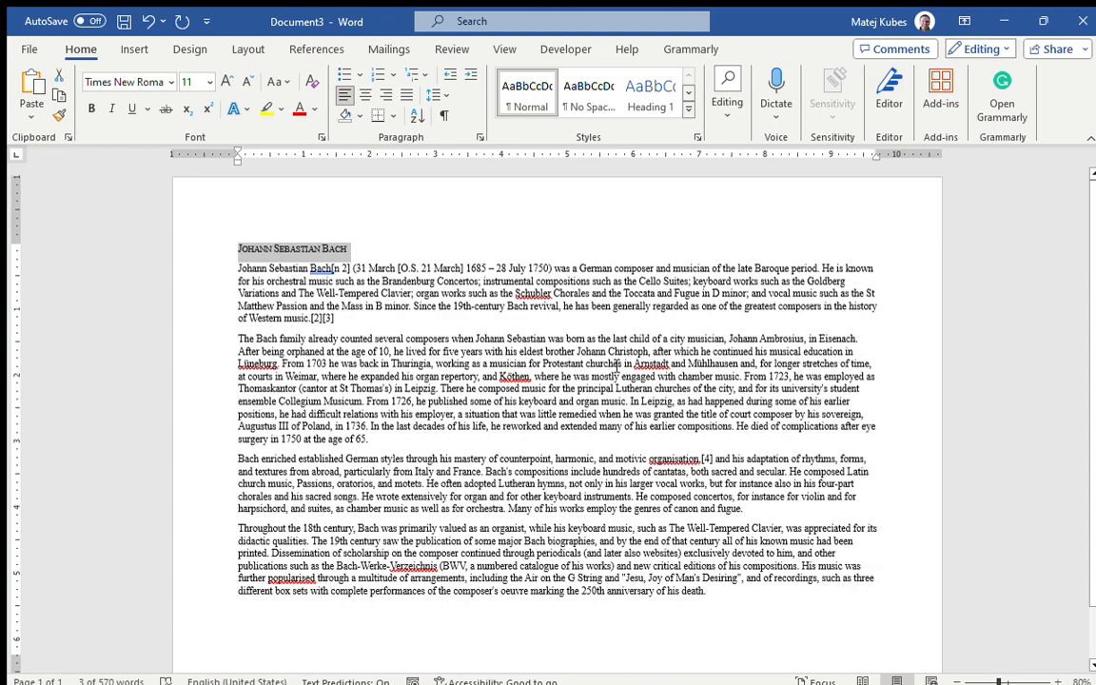
- Examine the initial letters J, S and B of the small-caps title up close
{"action": "key", "text": "ctrl+d"}
{"action": "scroll", "coordinate": [616, 367], "scroll_direction": "up", "scroll_amount": 12}
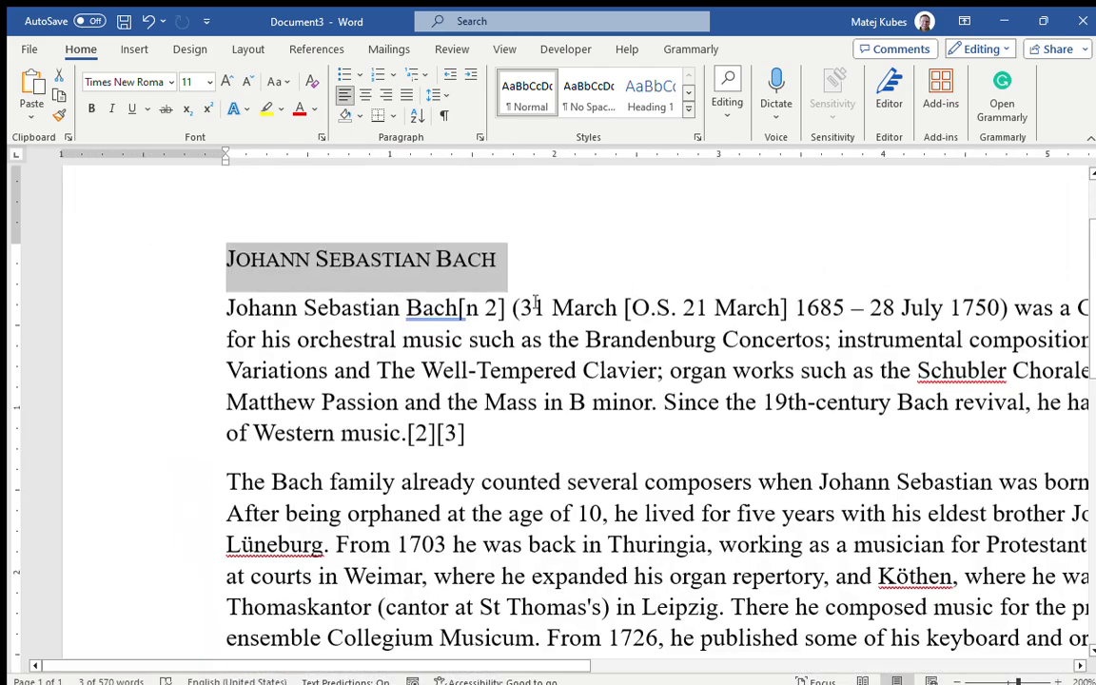
{"action": "left_click", "coordinate": [514, 274]}
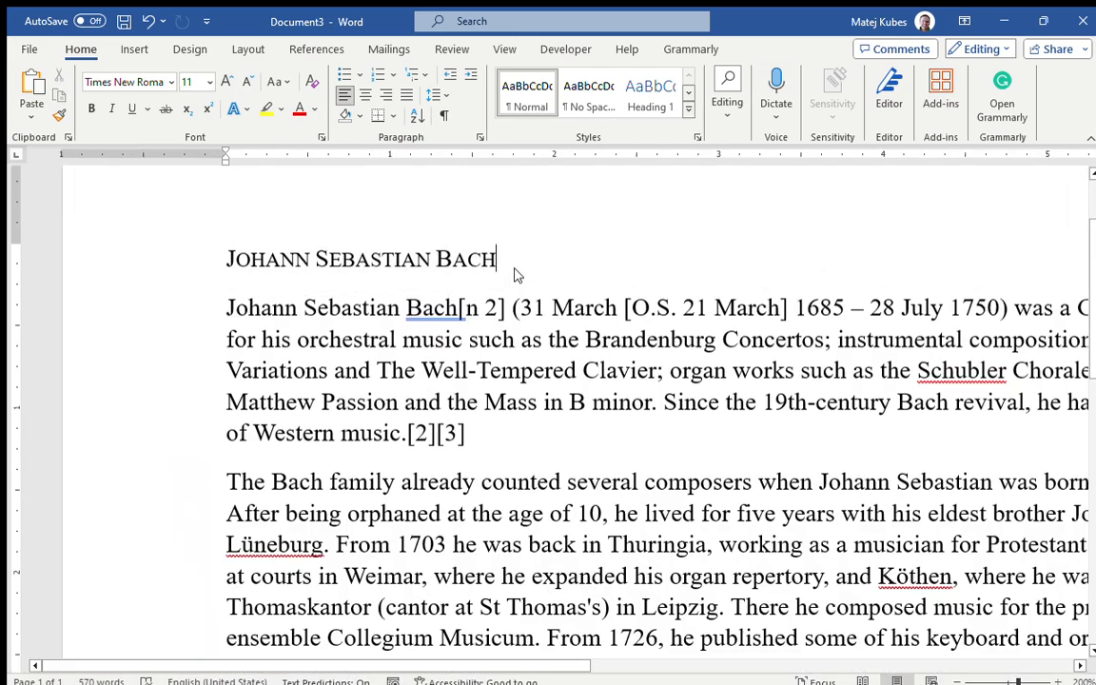
{"action": "left_click", "coordinate": [227, 259]}
{"action": "left_click", "coordinate": [319, 259]}
{"action": "left_click", "coordinate": [443, 259]}
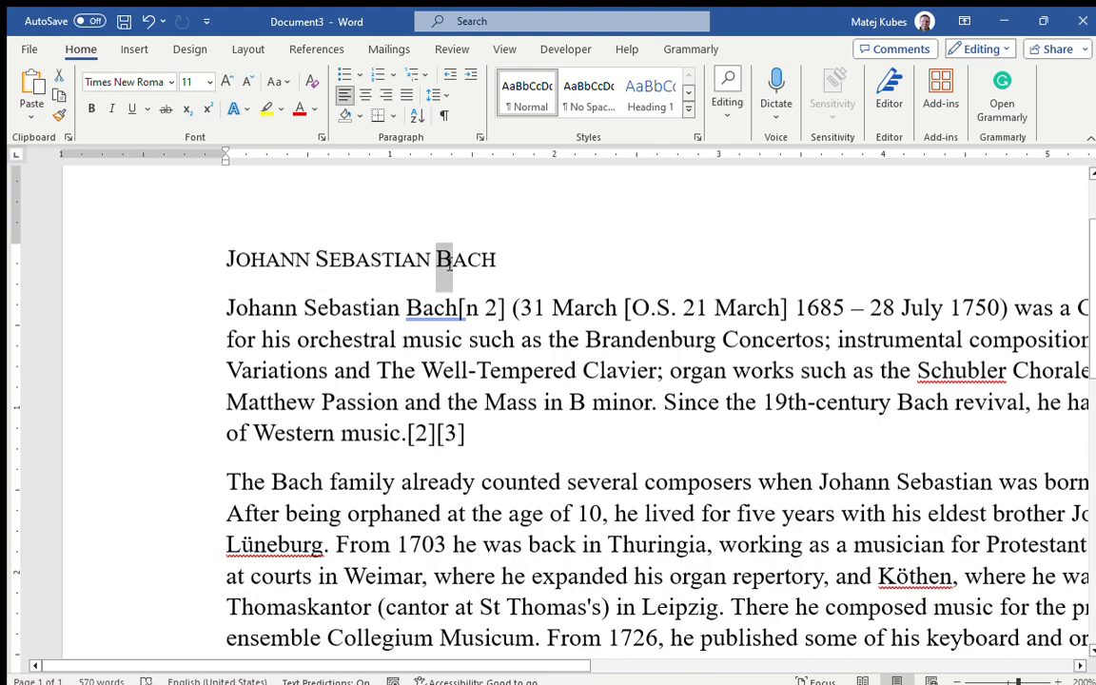
{"action": "left_click", "coordinate": [523, 271]}
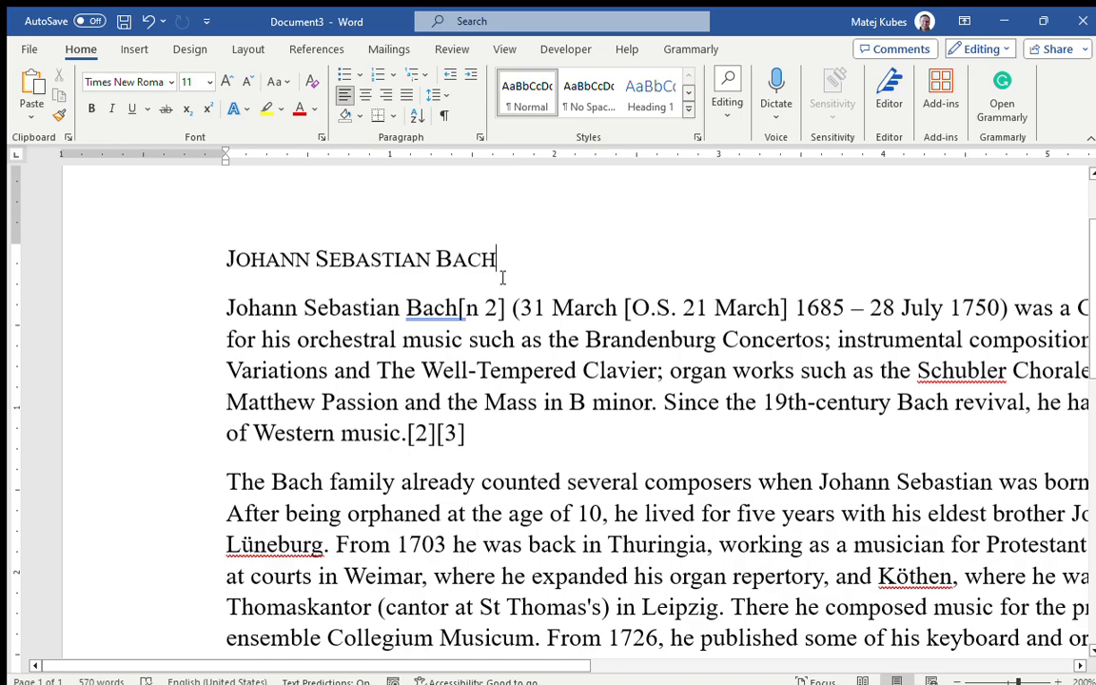
- Enlarge the title line "Johann Sebastian Bach" to font size 28
{"action": "scroll", "coordinate": [503, 277], "scroll_direction": "down", "scroll_amount": 5, "text": "ctrl"}
{"action": "scroll", "coordinate": [503, 277], "scroll_direction": "down", "scroll_amount": 2, "text": "ctrl"}
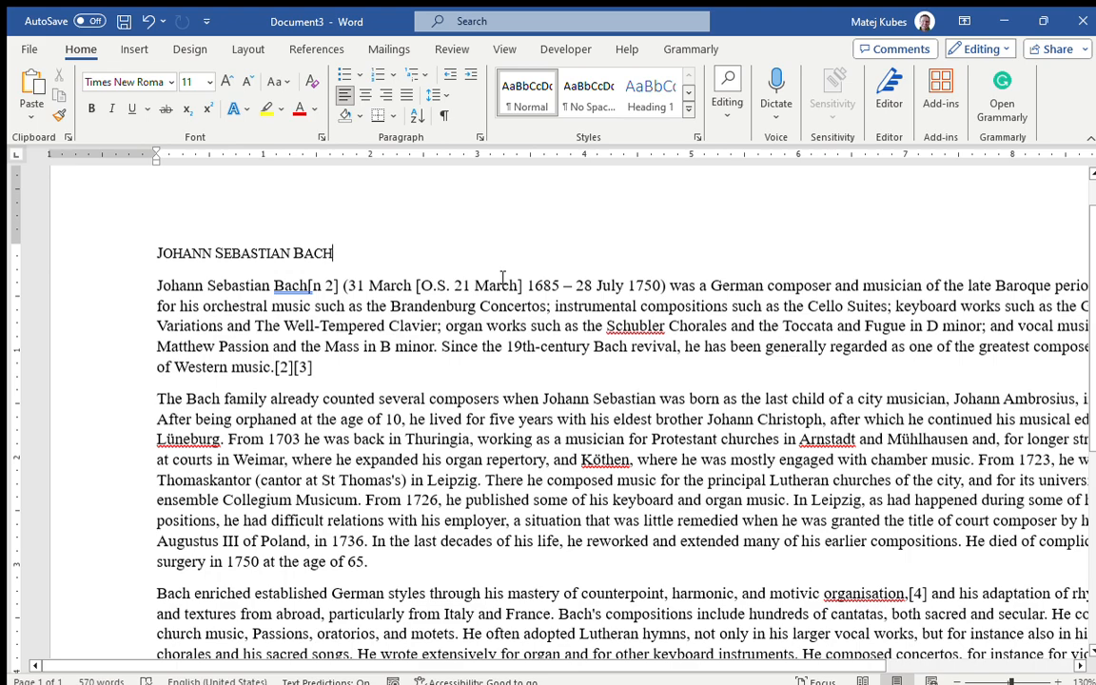
{"action": "key", "text": "shift+Home"}
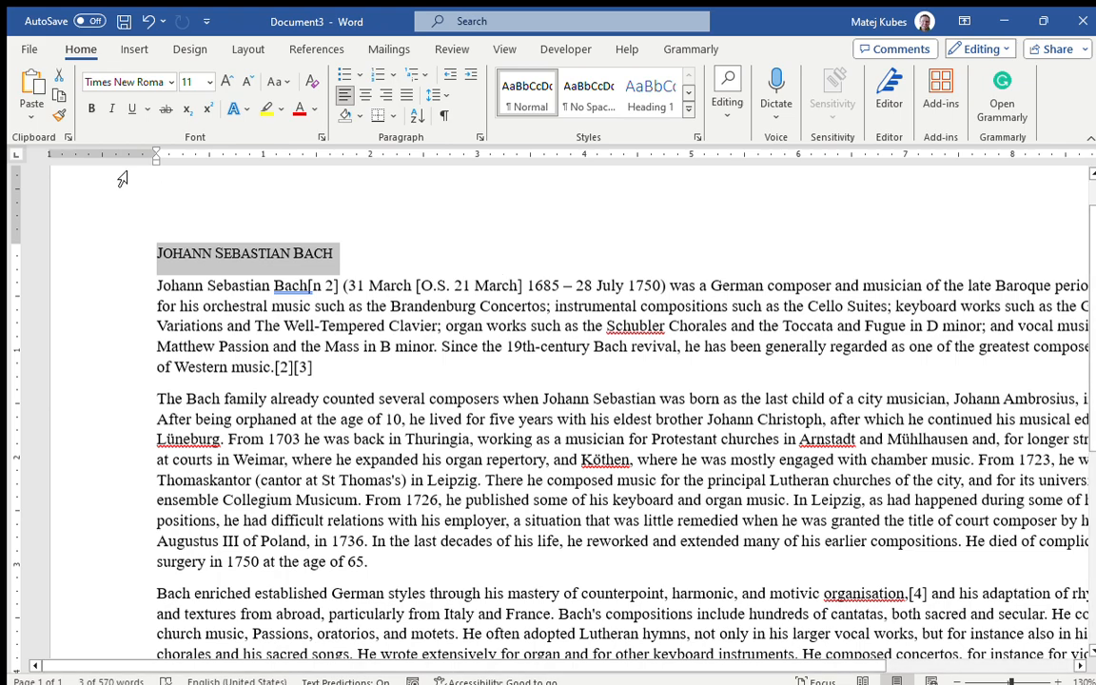
{"action": "left_click", "coordinate": [187, 82]}
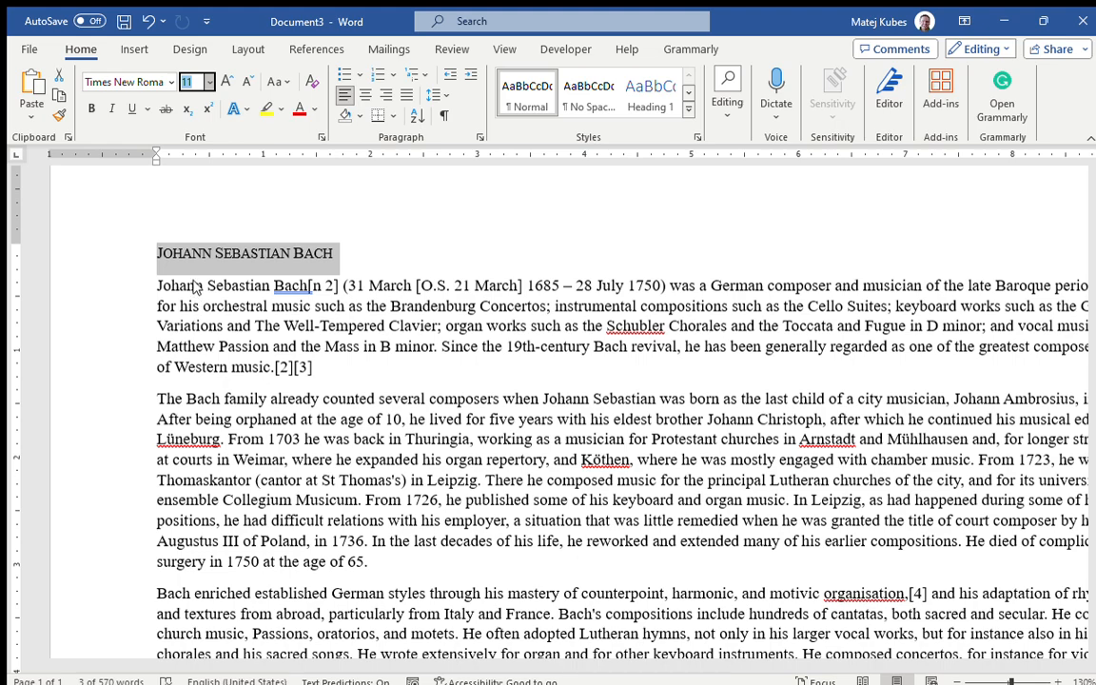
{"action": "left_click", "coordinate": [231, 86]}
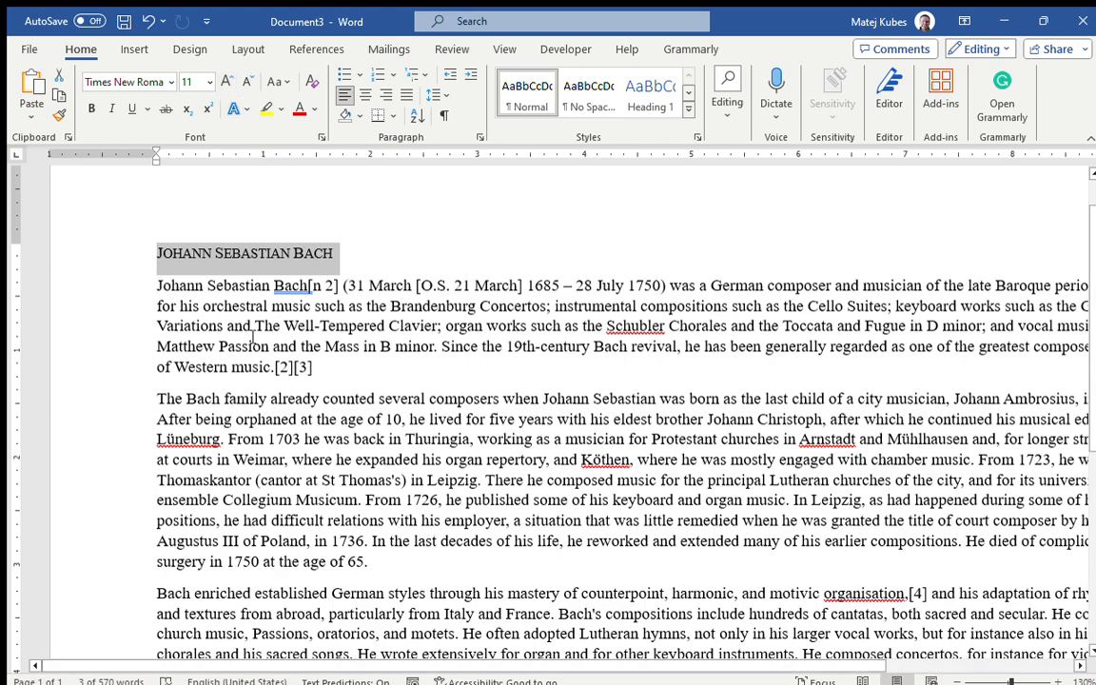
{"action": "key", "text": "ctrl+shift+period"}
{"action": "key", "text": "ctrl+shift+period"}
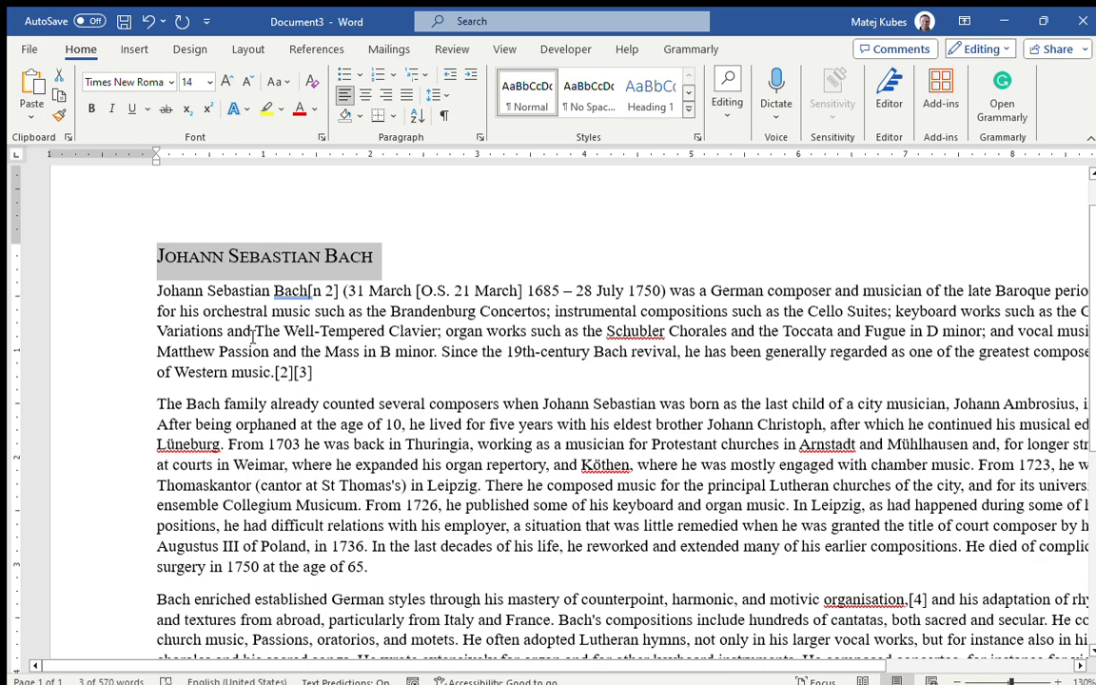
{"action": "key", "text": "ctrl+shift+period"}
{"action": "key", "text": "ctrl+shift+period"}
{"action": "key", "text": "ctrl+shift+period"}
{"action": "key", "text": "ctrl+shift+period"}
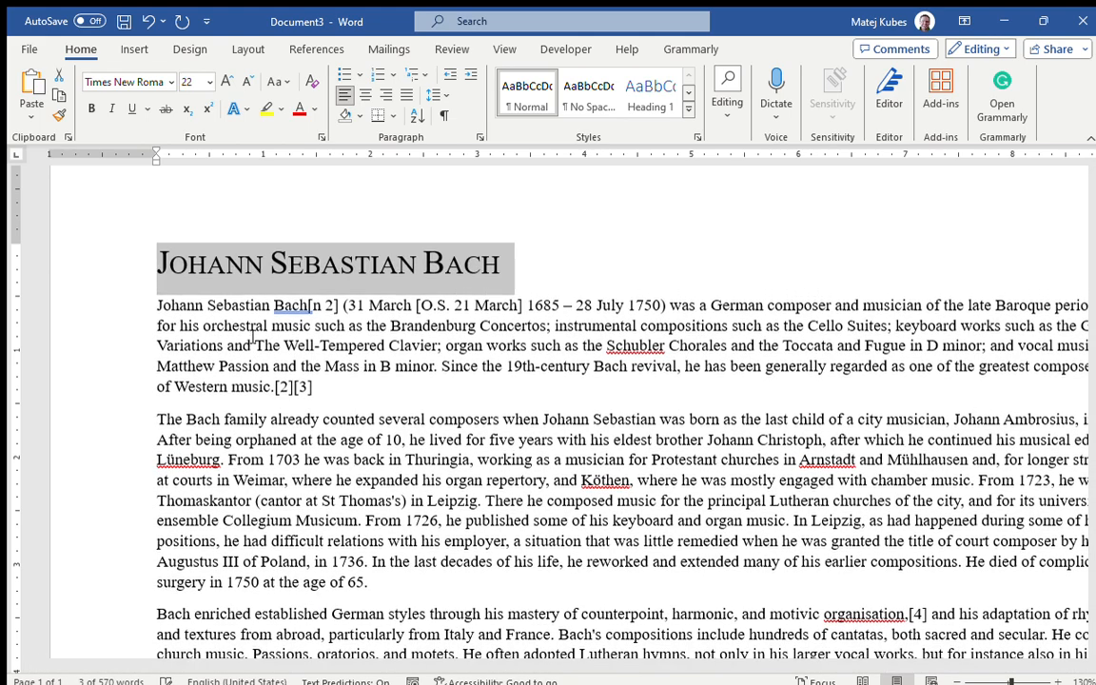
{"action": "key", "text": "ctrl+shift+period"}
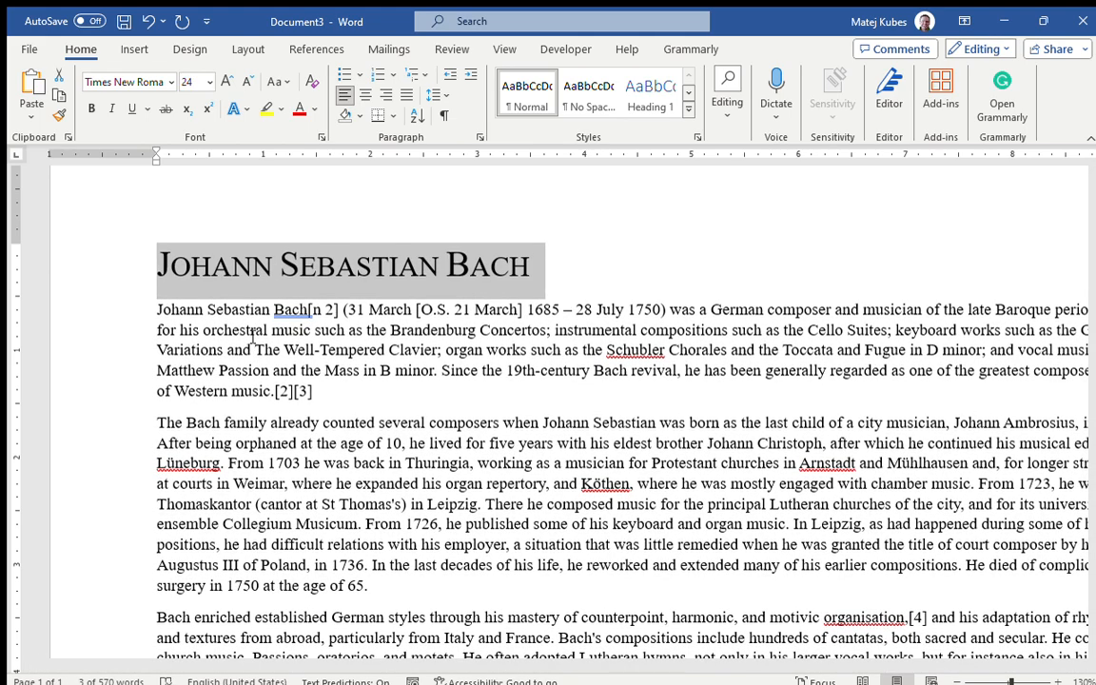
{"action": "key", "text": "ctrl+shift+period"}
{"action": "key", "text": "ctrl+shift+period"}
{"action": "key", "text": "ctrl+shift+period"}
{"action": "key", "text": "ctrl+shift+period"}
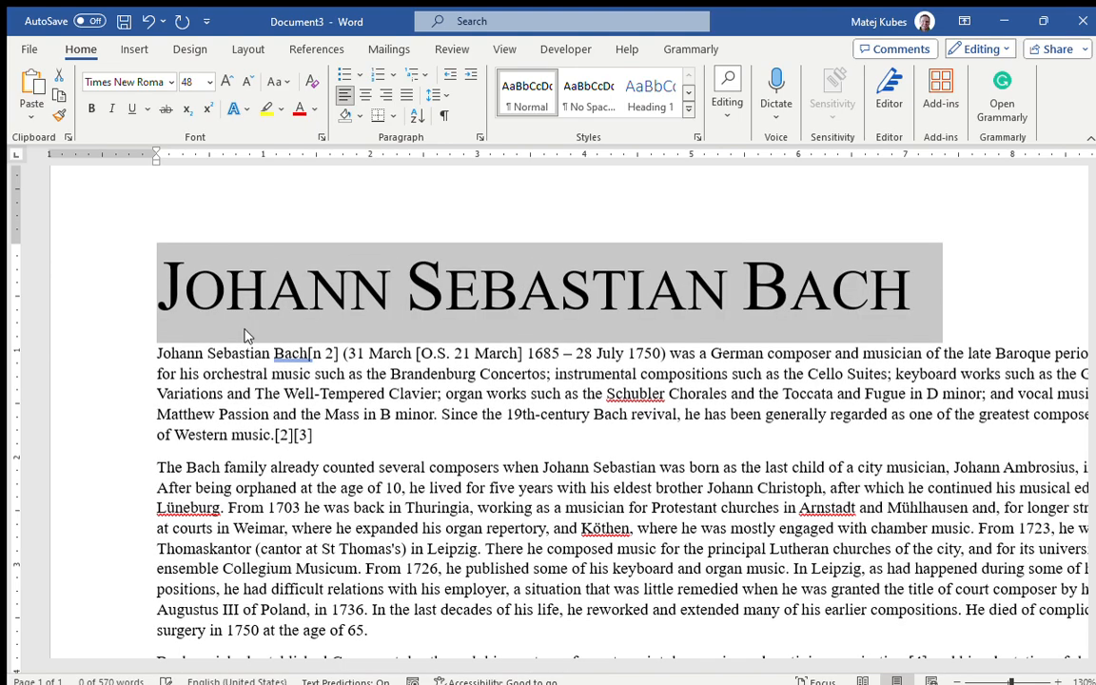
{"action": "scroll", "coordinate": [246, 335], "scroll_direction": "down", "scroll_amount": 8, "text": "ctrl"}
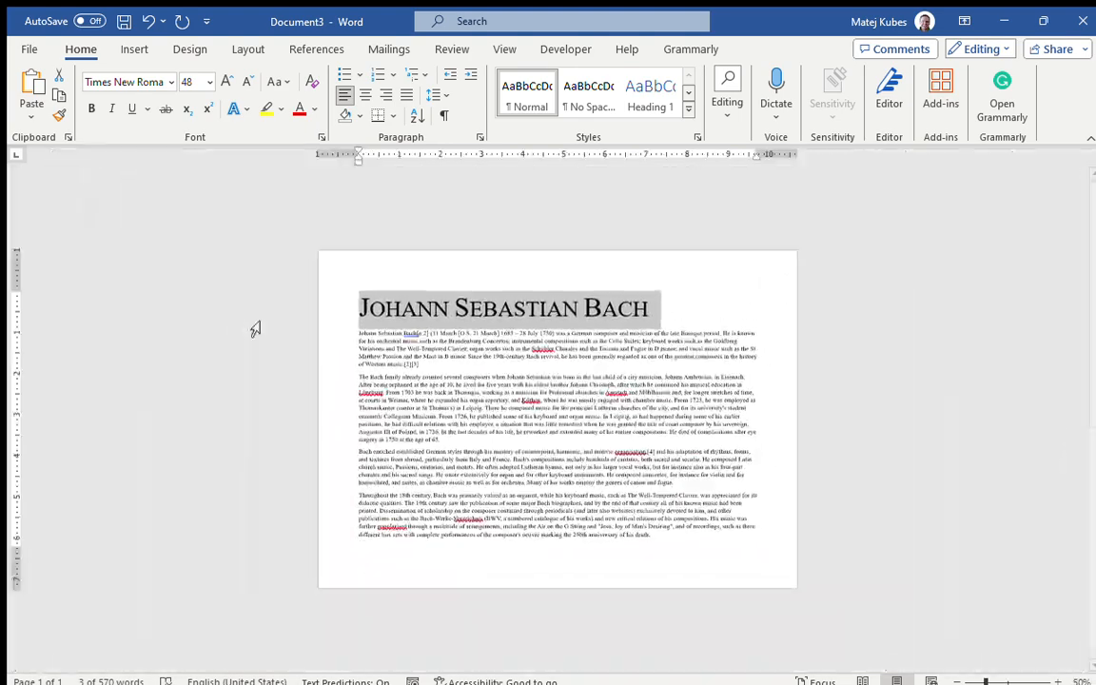
{"action": "key", "text": "ctrl+shift+comma"}
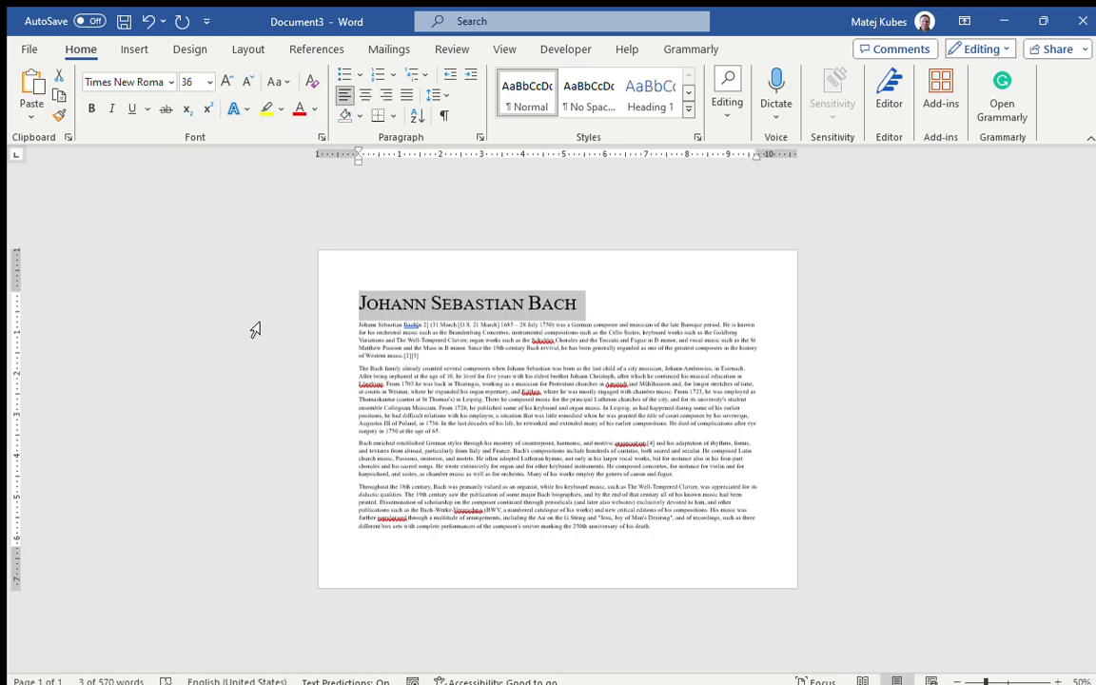
{"action": "key", "text": "ctrl+shift+comma"}
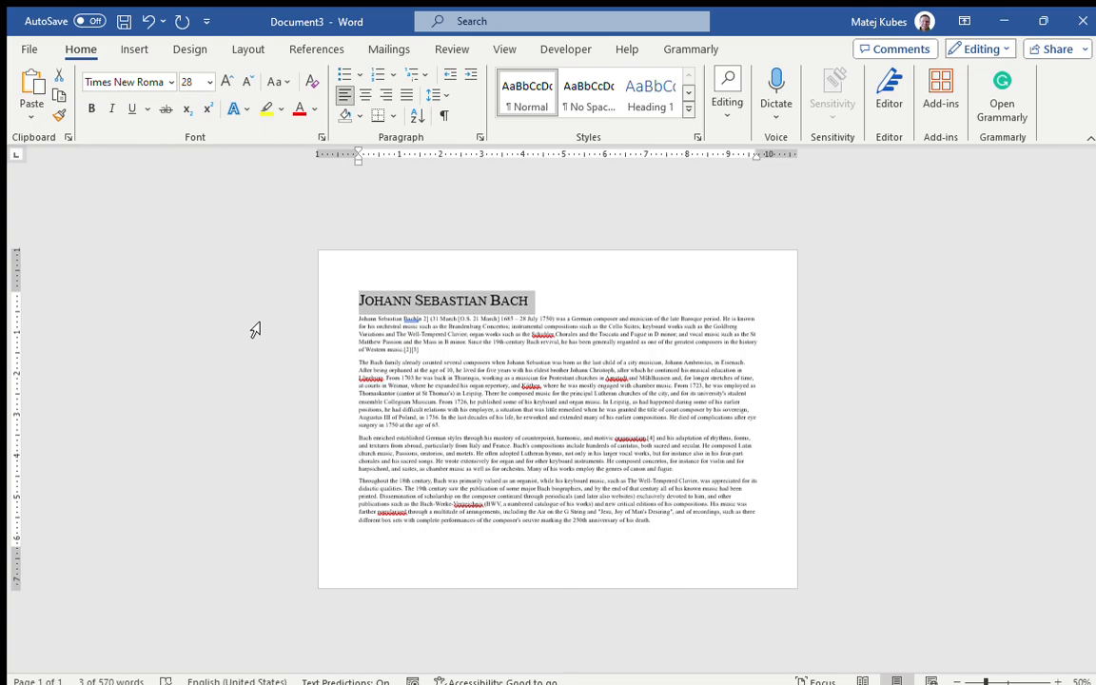
- Apply an outline text effect to the title "Johann Sebastian Bach", giving it hollow letters
{"action": "left_click", "coordinate": [236, 328]}
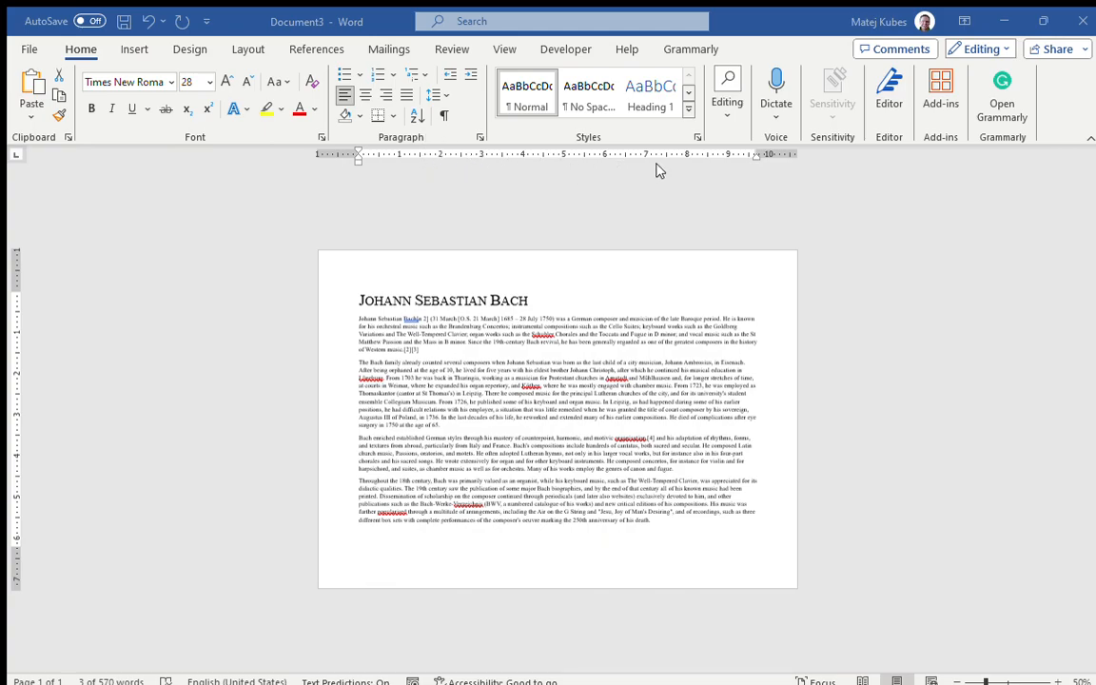
{"action": "left_click", "coordinate": [202, 277]}
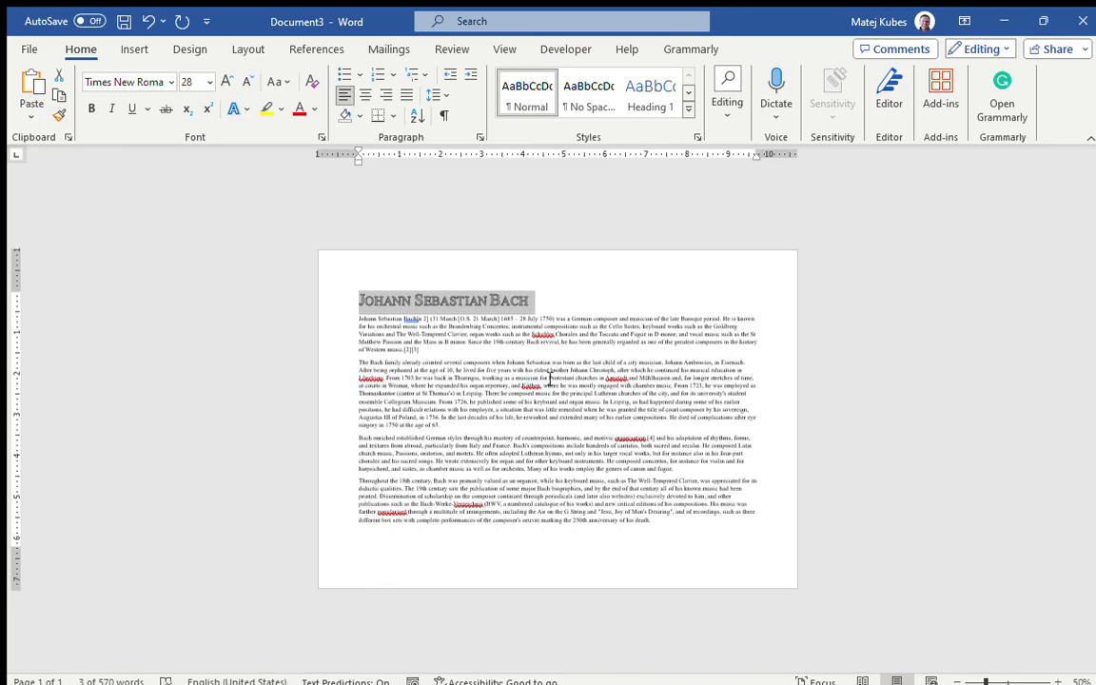
{"action": "left_click", "coordinate": [539, 372]}
{"action": "scroll", "coordinate": [470, 315], "scroll_direction": "up", "scroll_amount": 8}
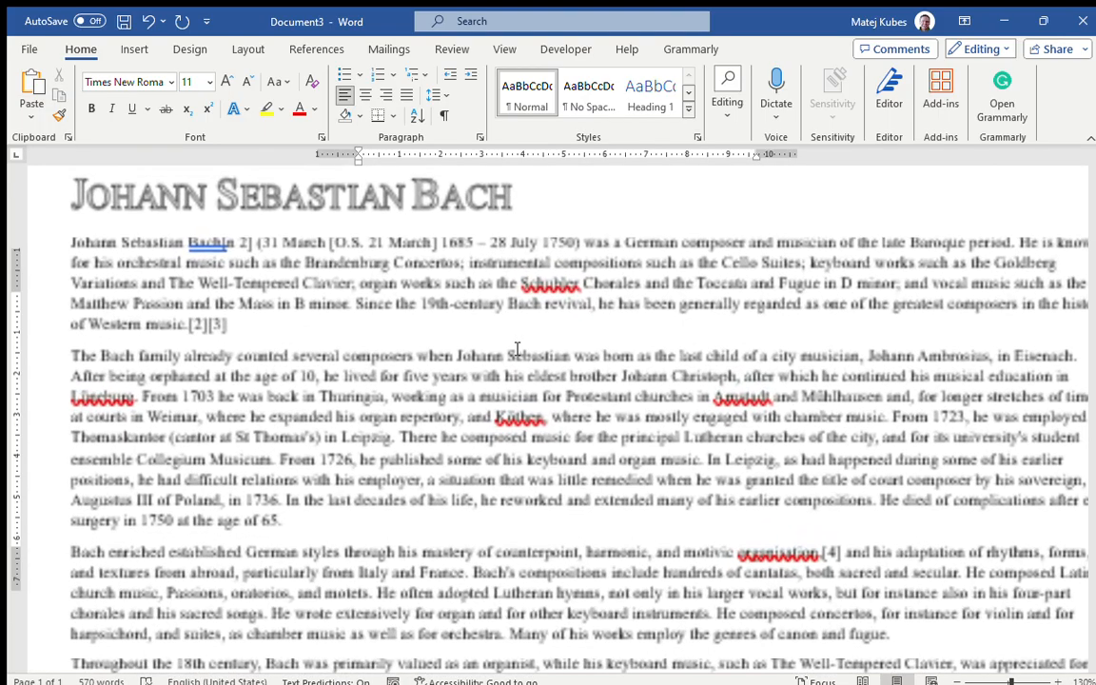
{"action": "scroll", "coordinate": [417, 298], "scroll_direction": "up", "scroll_amount": 2}
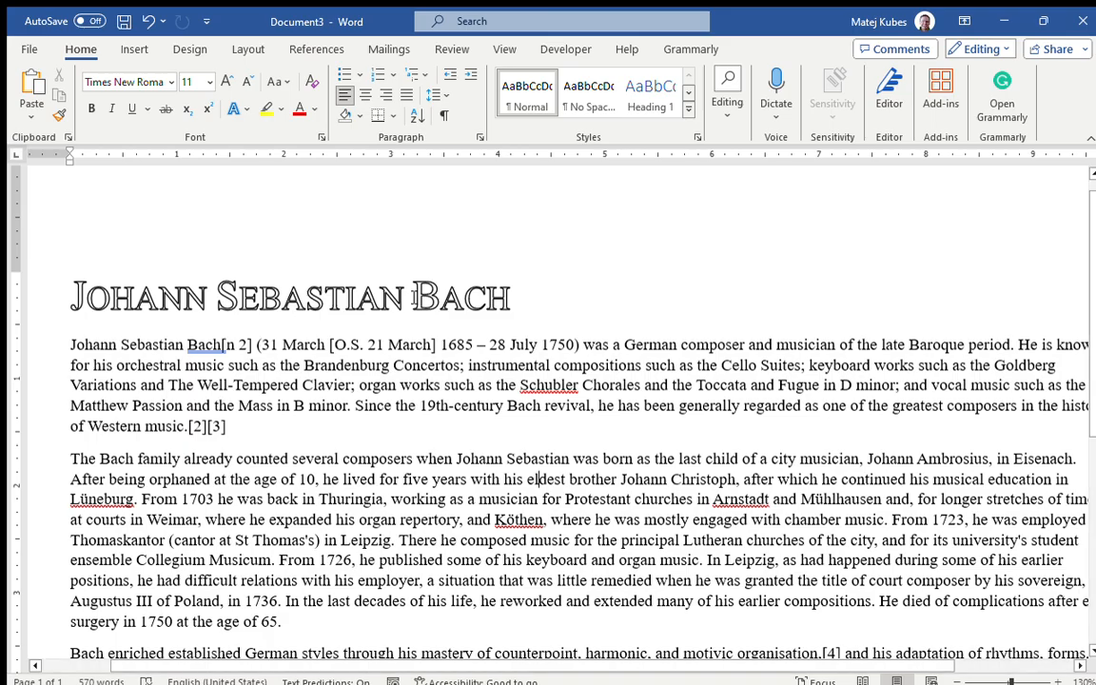
- Arrange the last three paragraphs, starting at "The Bach family already counted", in three columns
{"action": "scroll", "coordinate": [411, 298], "scroll_direction": "down", "scroll_amount": 6, "text": "ctrl"}
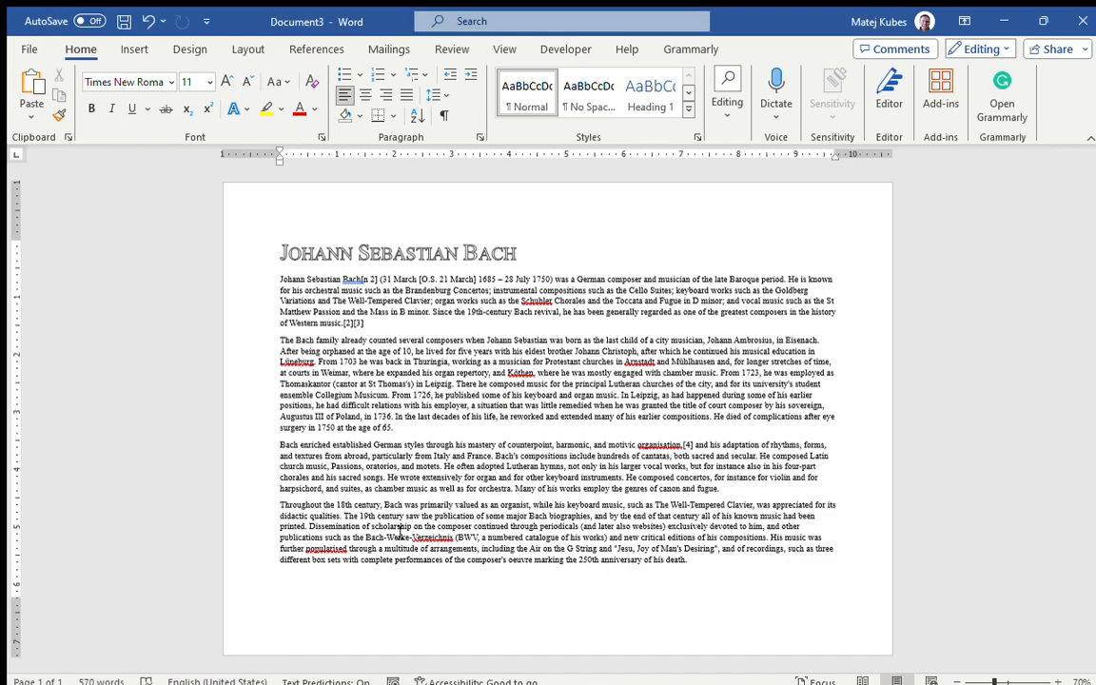
{"action": "left_click_drag", "start_coordinate": [278, 343], "coordinate": [695, 585]}
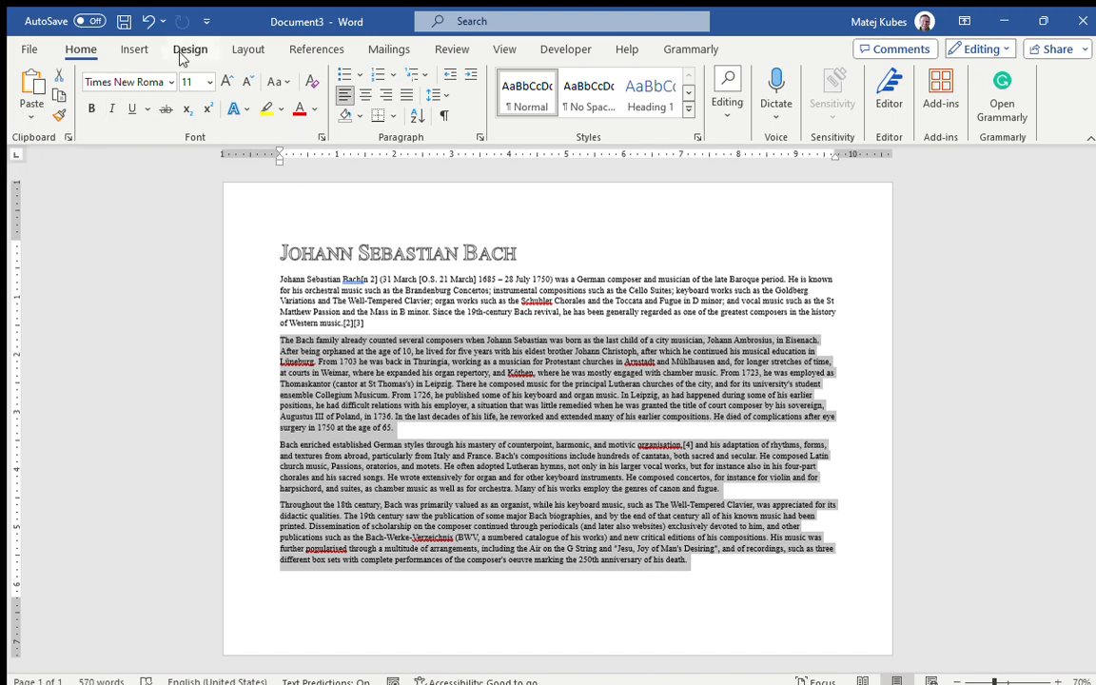
{"action": "left_click", "coordinate": [238, 50]}
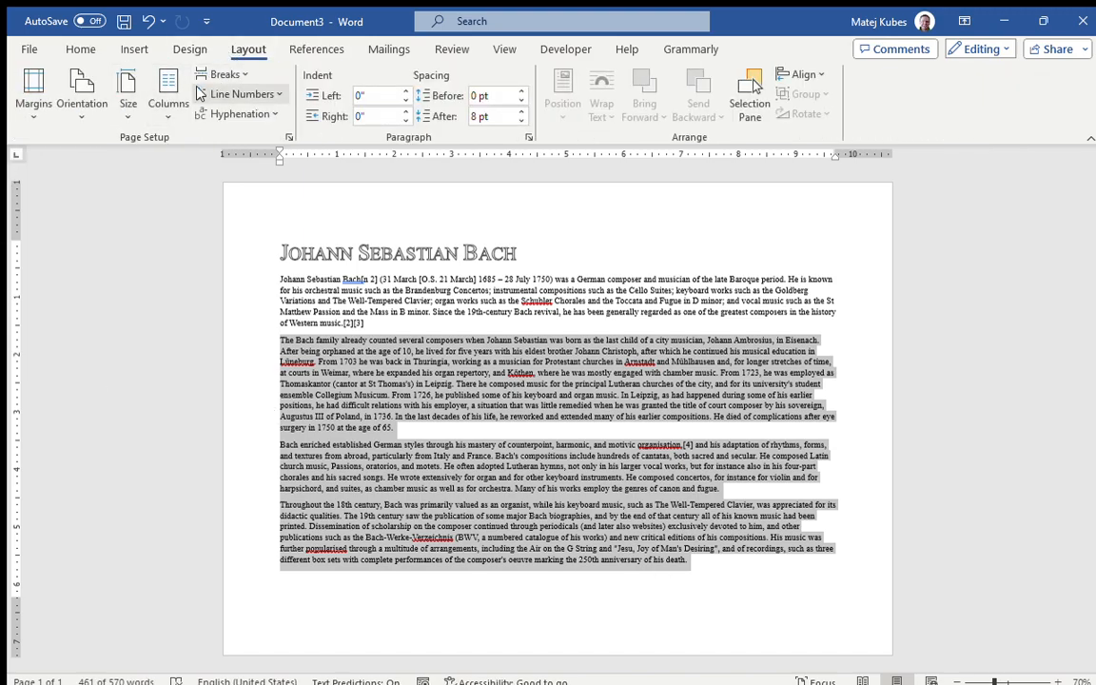
{"action": "left_click", "coordinate": [193, 242]}
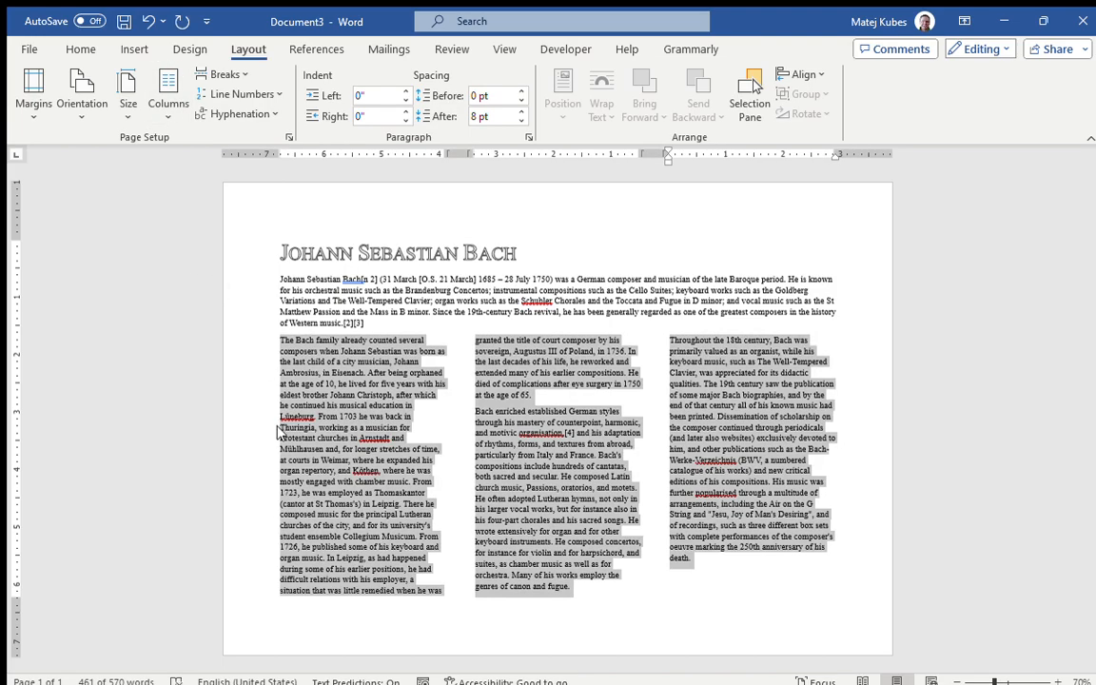
- Add vertical separator lines between the three text columns
{"action": "left_click", "coordinate": [171, 107]}
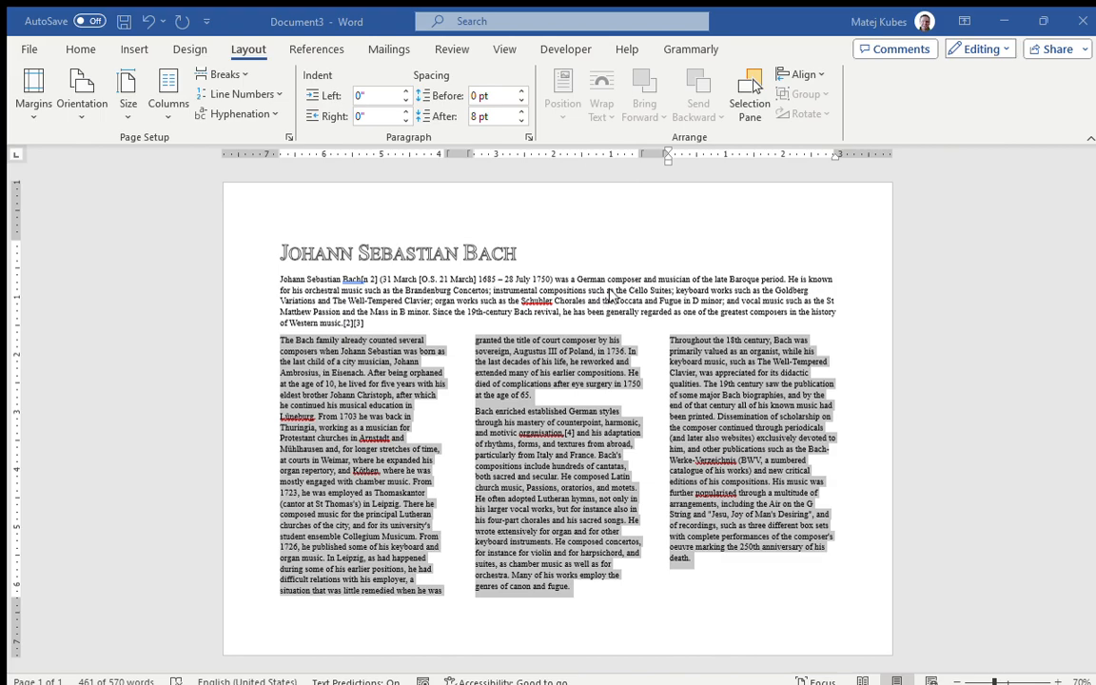
{"action": "left_click", "coordinate": [585, 468]}
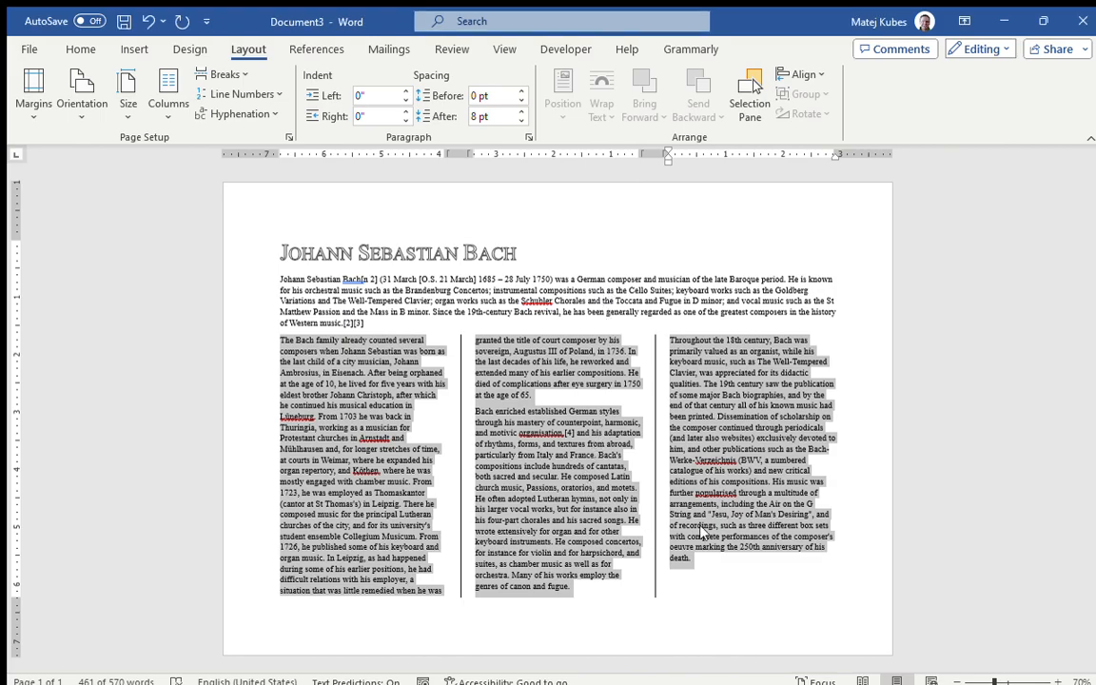
{"action": "left_click", "coordinate": [701, 533]}
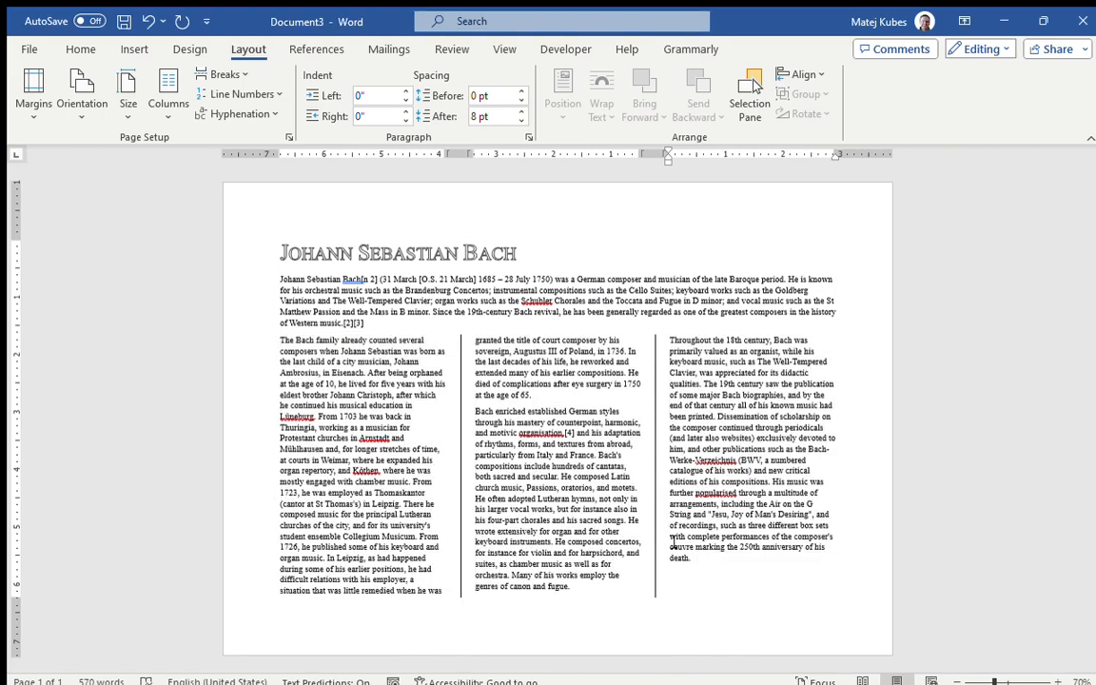
- Turn the initial J of the introductory paragraph into a dropped drop cap three lines high
{"action": "key", "text": "alt+Tab"}
{"action": "scroll", "coordinate": [282, 305], "scroll_direction": "up", "scroll_amount": 4}
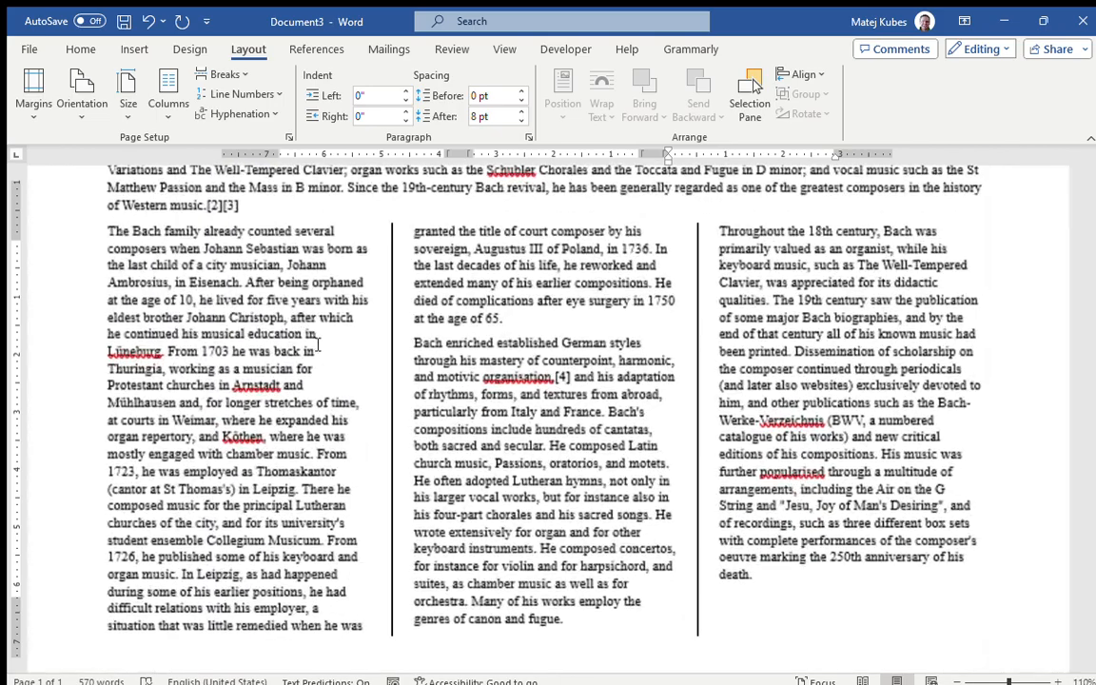
{"action": "scroll", "coordinate": [283, 371], "scroll_direction": "up", "scroll_amount": 3}
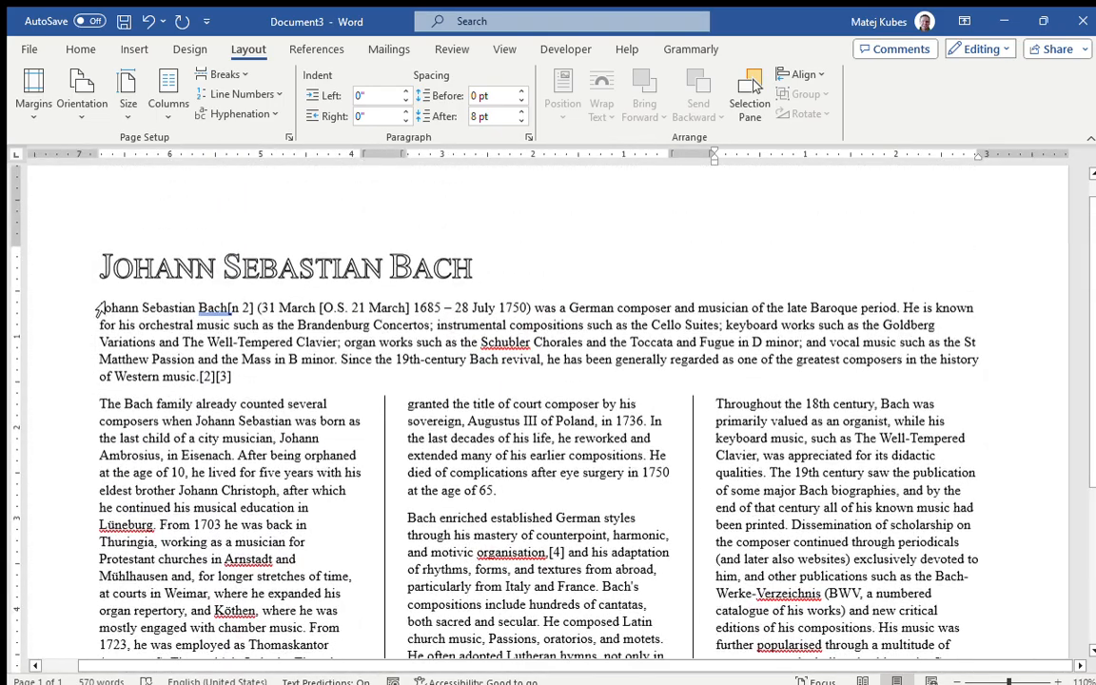
{"action": "left_click", "coordinate": [98, 308]}
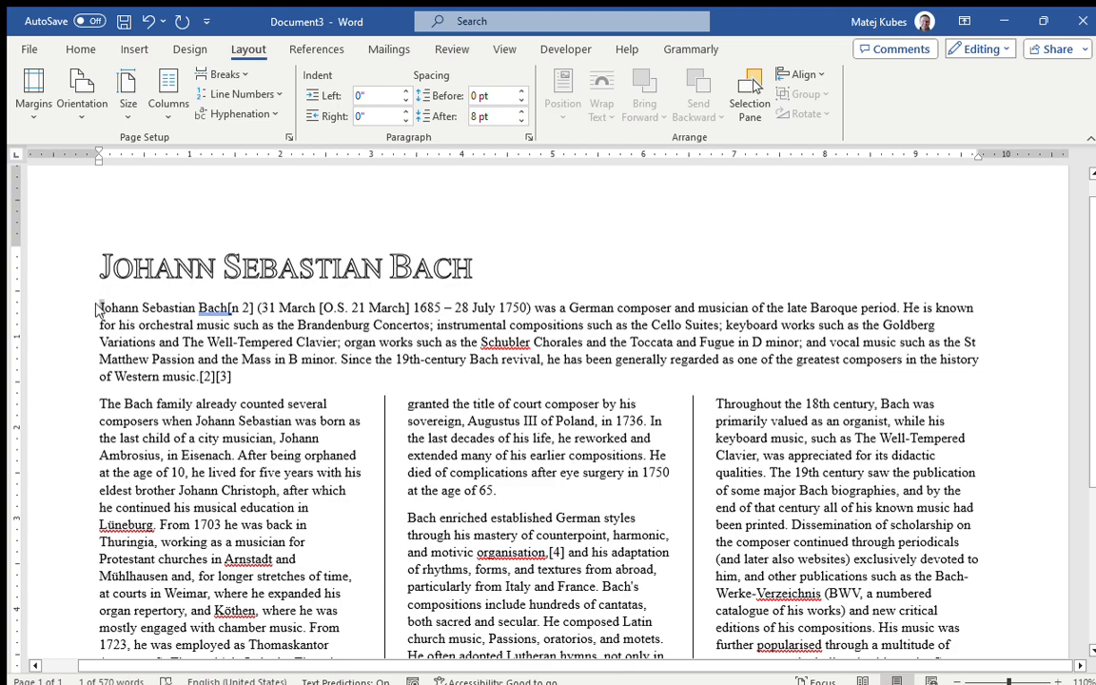
{"action": "left_click", "coordinate": [134, 52]}
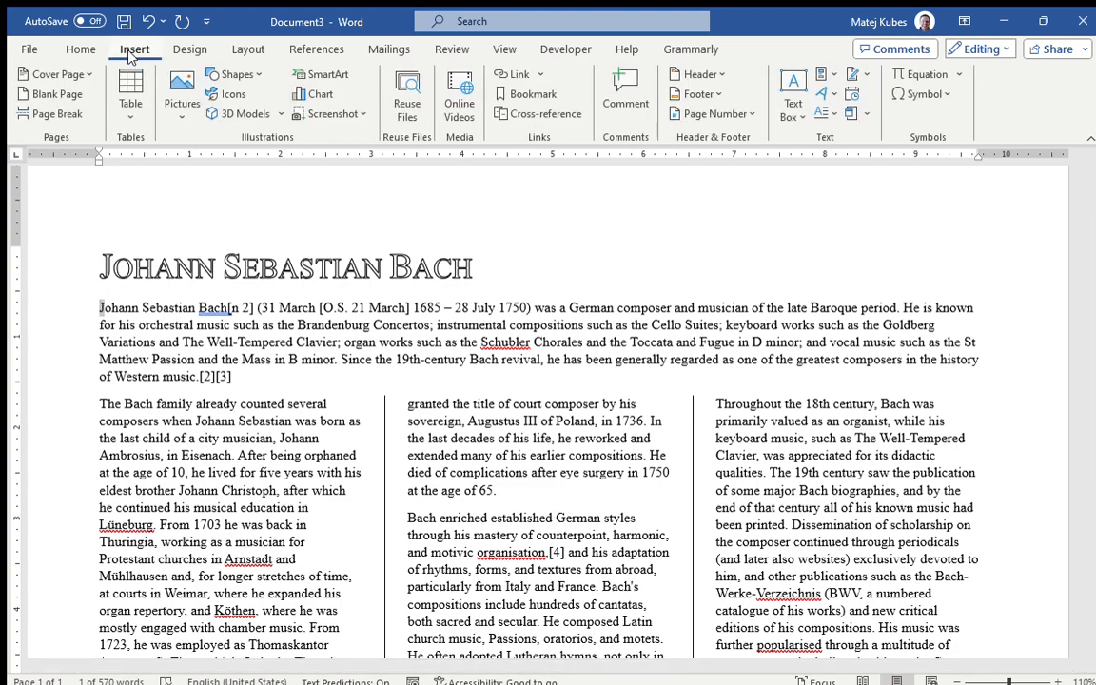
{"action": "left_click", "coordinate": [832, 114]}
{"action": "left_click", "coordinate": [859, 203]}
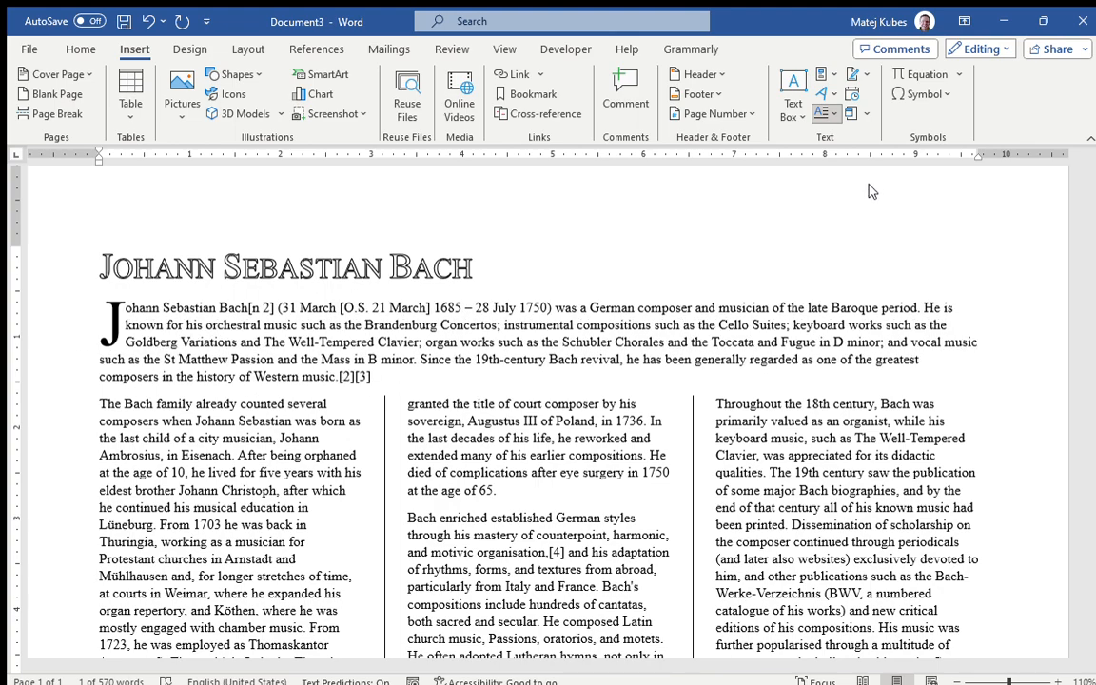
{"action": "left_click", "coordinate": [868, 191]}
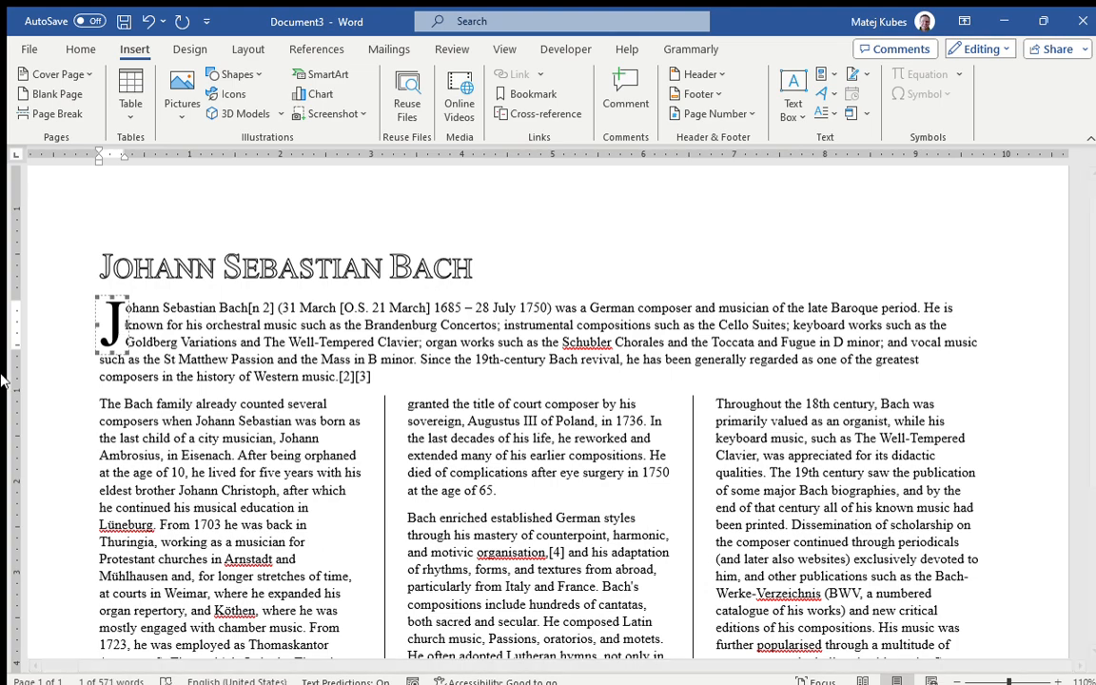
- Add dropped initial letters to the paragraphs beginning "The Bach family" and "Bach enriched established German styles"
{"action": "left_click", "coordinate": [98, 403]}
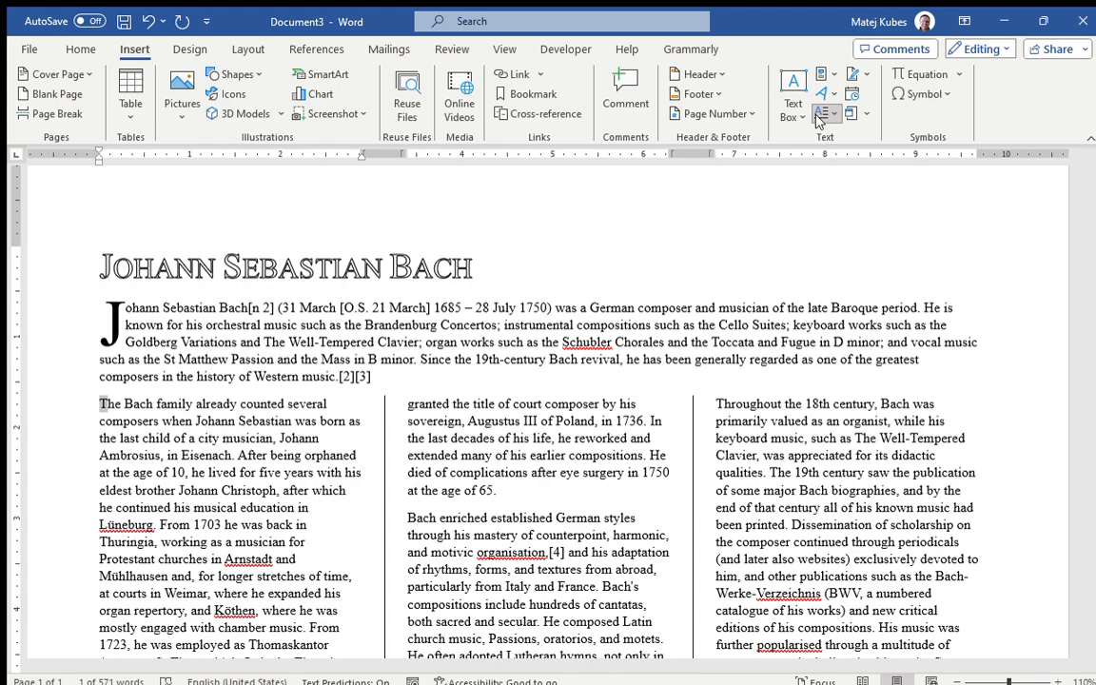
{"action": "left_click", "coordinate": [826, 175]}
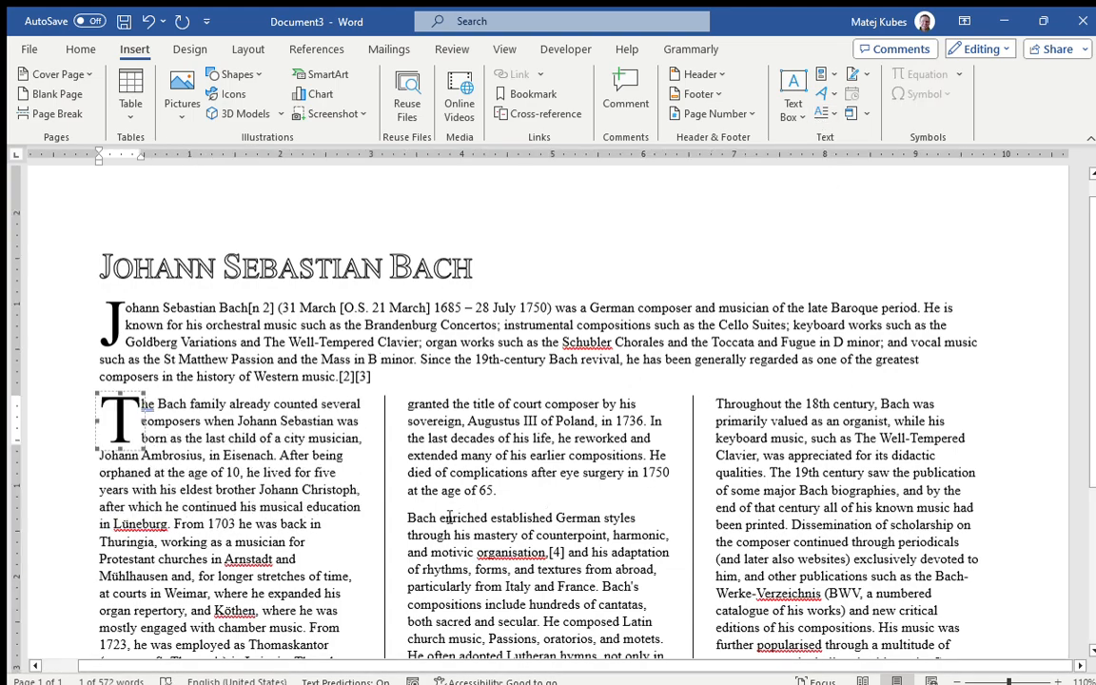
{"action": "left_click", "coordinate": [410, 519]}
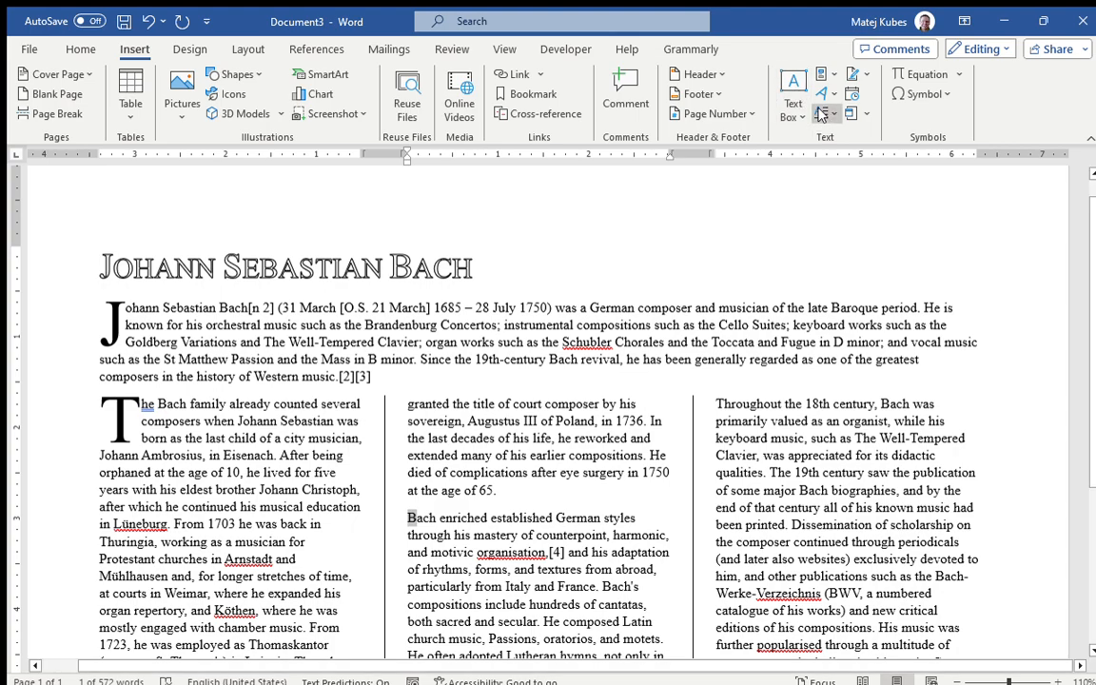
{"action": "left_click", "coordinate": [838, 183]}
- Add a dropped initial T to the paragraph beginning "Throughout the 18th century" and check the page layout
{"action": "scroll", "coordinate": [571, 428], "scroll_direction": "down", "scroll_amount": 3}
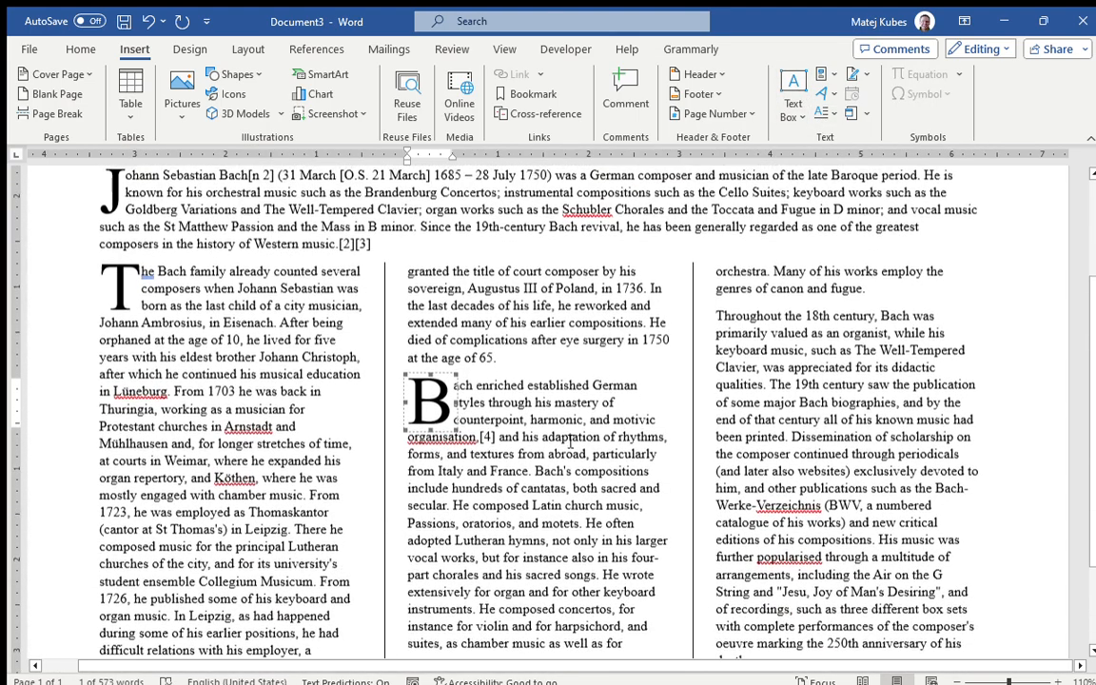
{"action": "left_click_drag", "start_coordinate": [717, 318], "coordinate": [725, 318]}
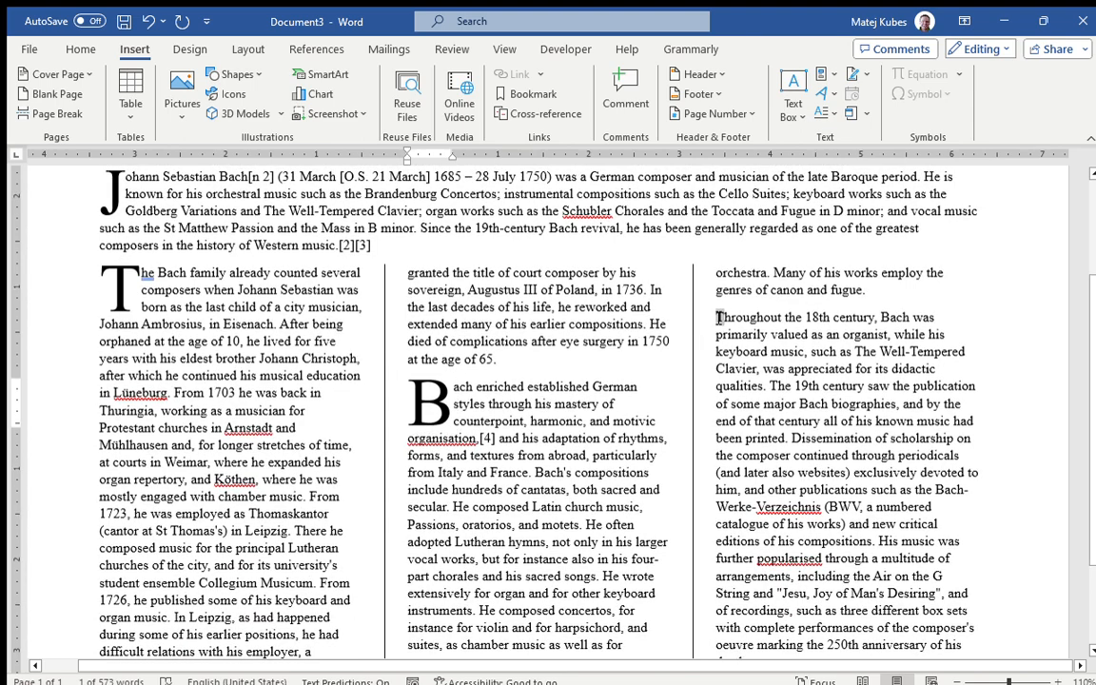
{"action": "left_click", "coordinate": [825, 112]}
{"action": "left_click", "coordinate": [842, 182]}
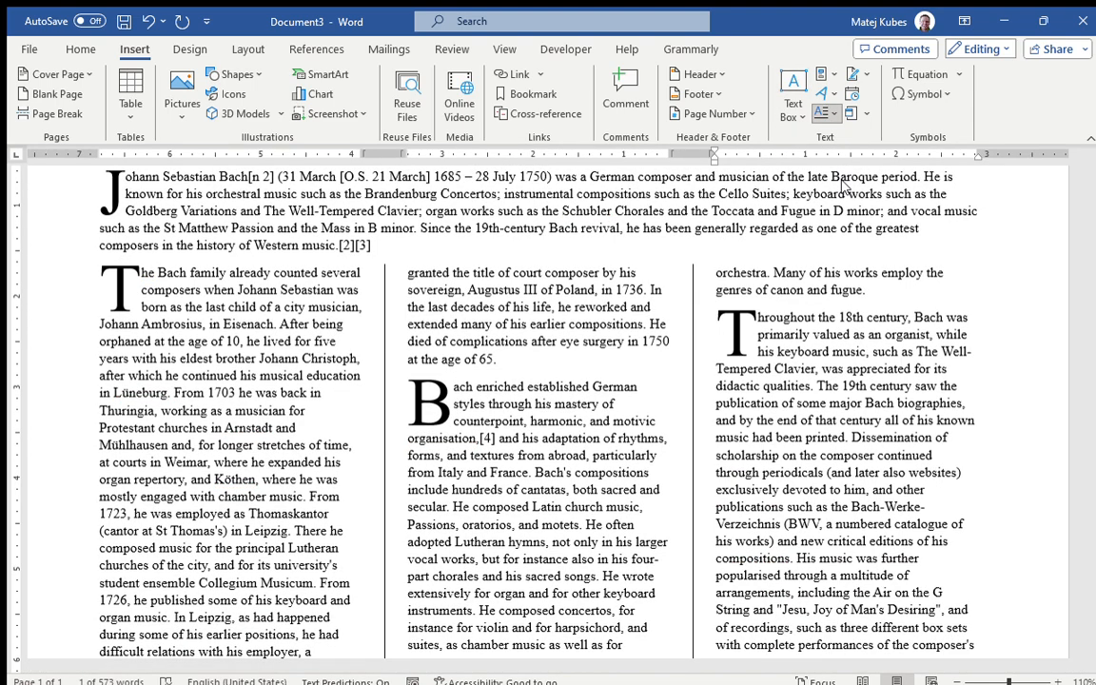
{"action": "left_click", "coordinate": [756, 403]}
{"action": "scroll", "coordinate": [734, 401], "scroll_direction": "down", "scroll_amount": 3}
{"action": "scroll", "coordinate": [733, 401], "scroll_direction": "down", "scroll_amount": 3}
{"action": "scroll", "coordinate": [734, 400], "scroll_direction": "up", "scroll_amount": 4}
{"action": "scroll", "coordinate": [734, 401], "scroll_direction": "up", "scroll_amount": 4}
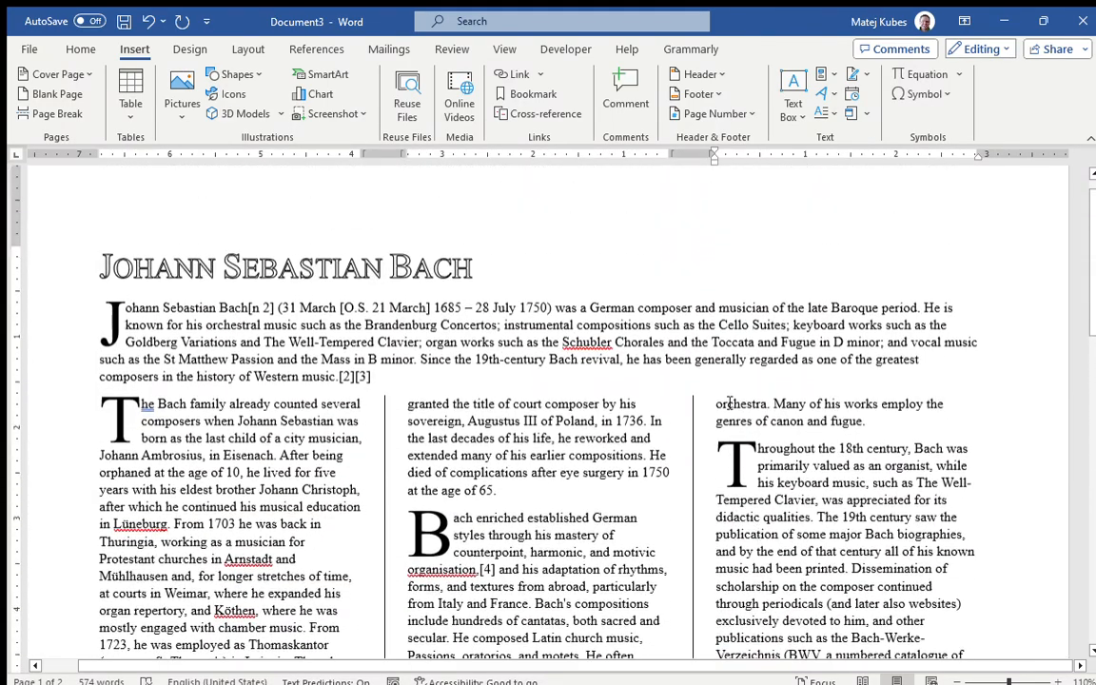
- Move the Bach portrait from the second page into the middle text column of the first page
{"action": "scroll", "coordinate": [372, 436], "scroll_direction": "down", "scroll_amount": 2}
{"action": "scroll", "coordinate": [372, 436], "scroll_direction": "down", "scroll_amount": 1}
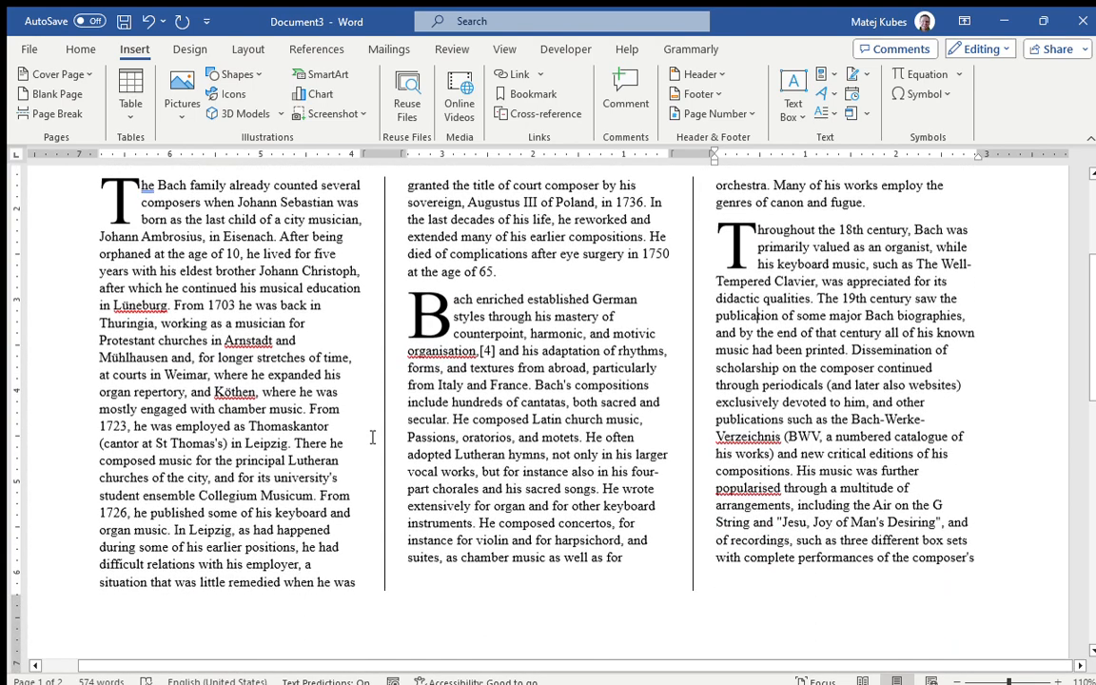
{"action": "scroll", "coordinate": [372, 437], "scroll_direction": "up", "scroll_amount": 3}
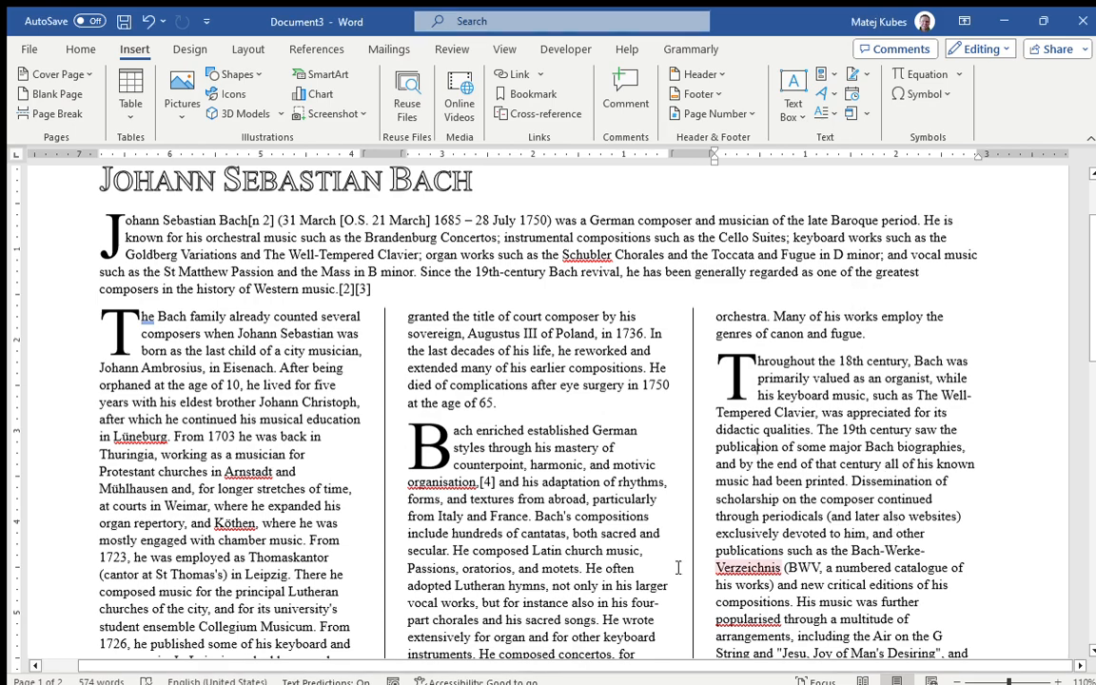
{"action": "scroll", "coordinate": [704, 494], "scroll_direction": "down", "scroll_amount": 3}
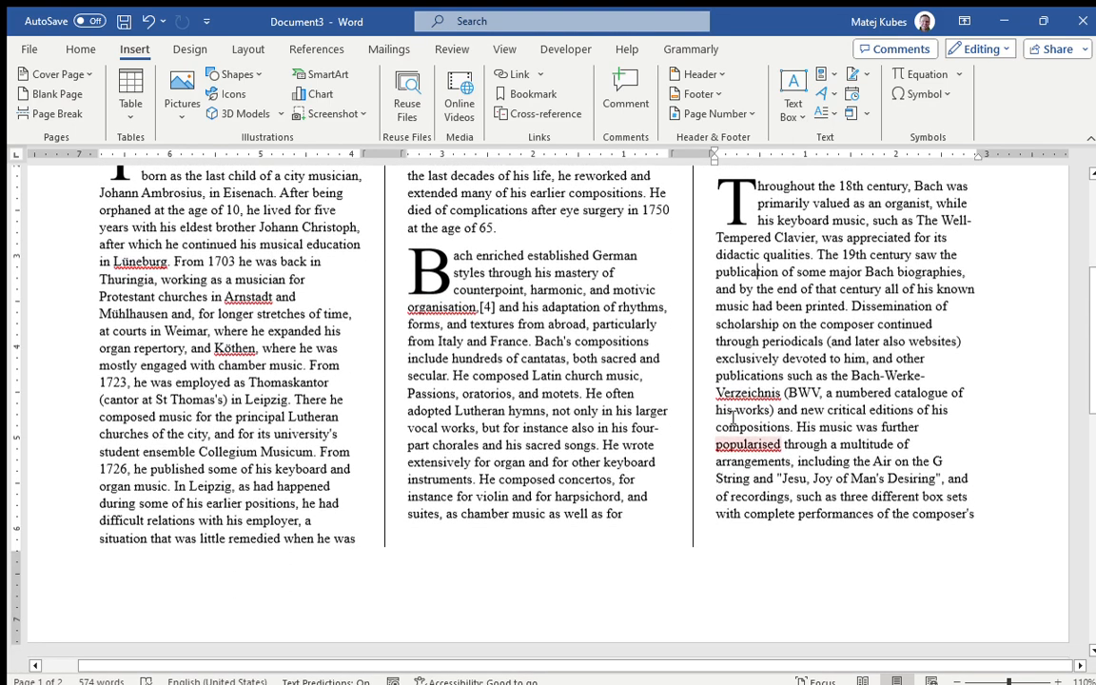
{"action": "scroll", "coordinate": [709, 397], "scroll_direction": "down", "scroll_amount": 3}
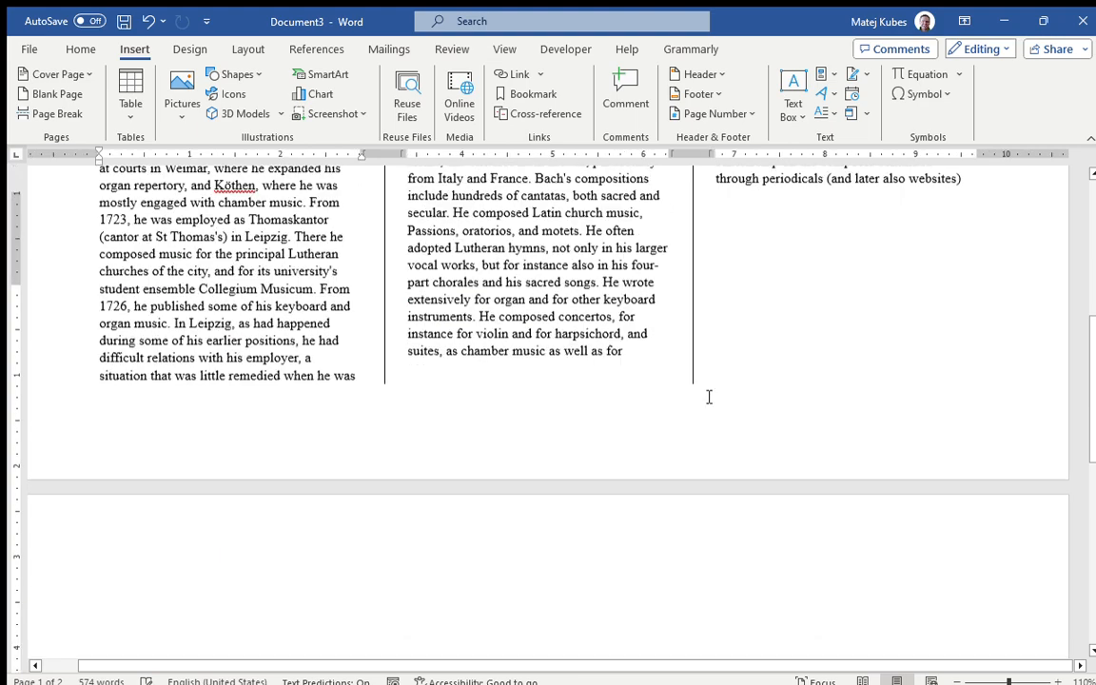
{"action": "scroll", "coordinate": [709, 396], "scroll_direction": "down", "scroll_amount": 5}
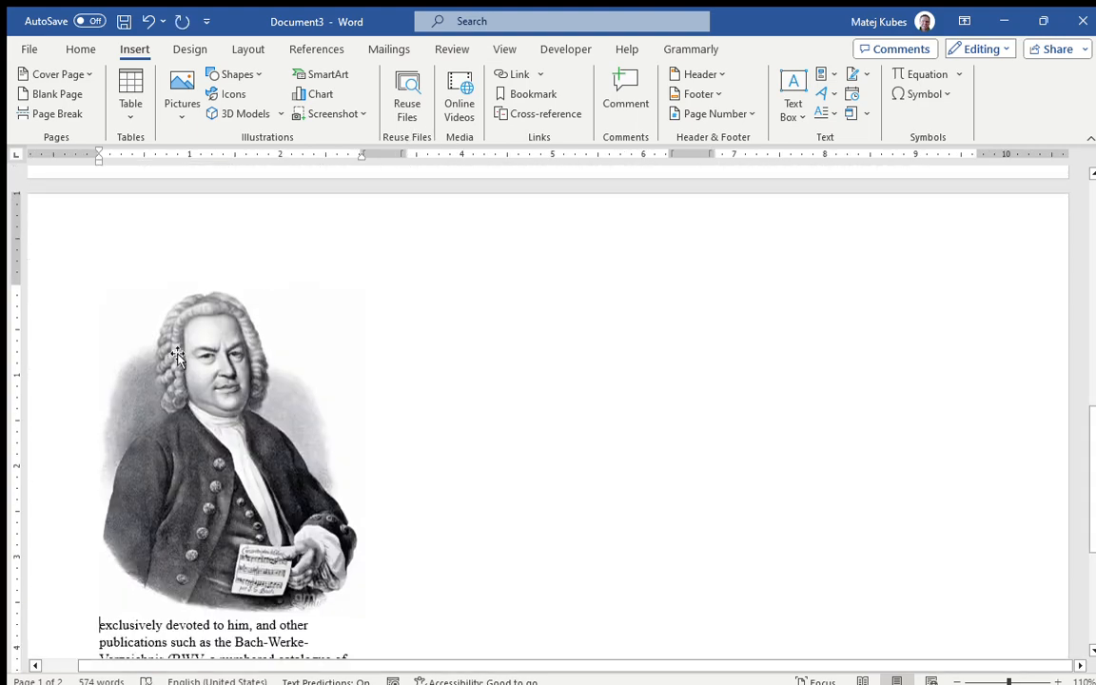
{"action": "scroll", "coordinate": [161, 316], "scroll_direction": "down", "scroll_amount": 4}
{"action": "scroll", "coordinate": [385, 308], "scroll_direction": "down", "scroll_amount": 1}
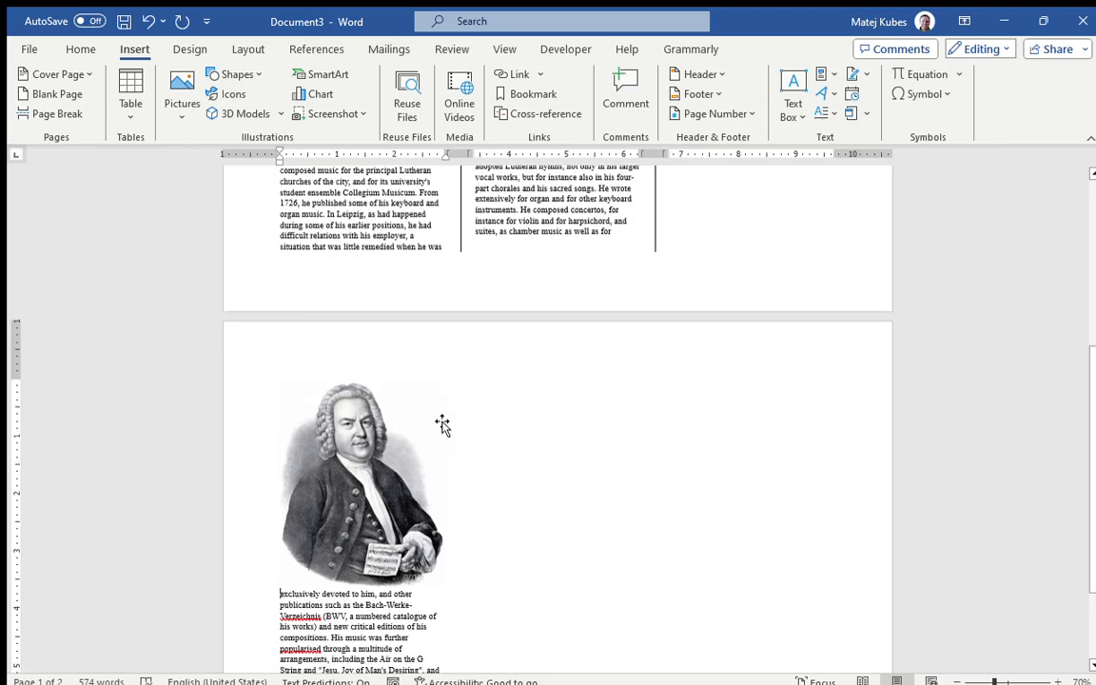
{"action": "left_click", "coordinate": [328, 478]}
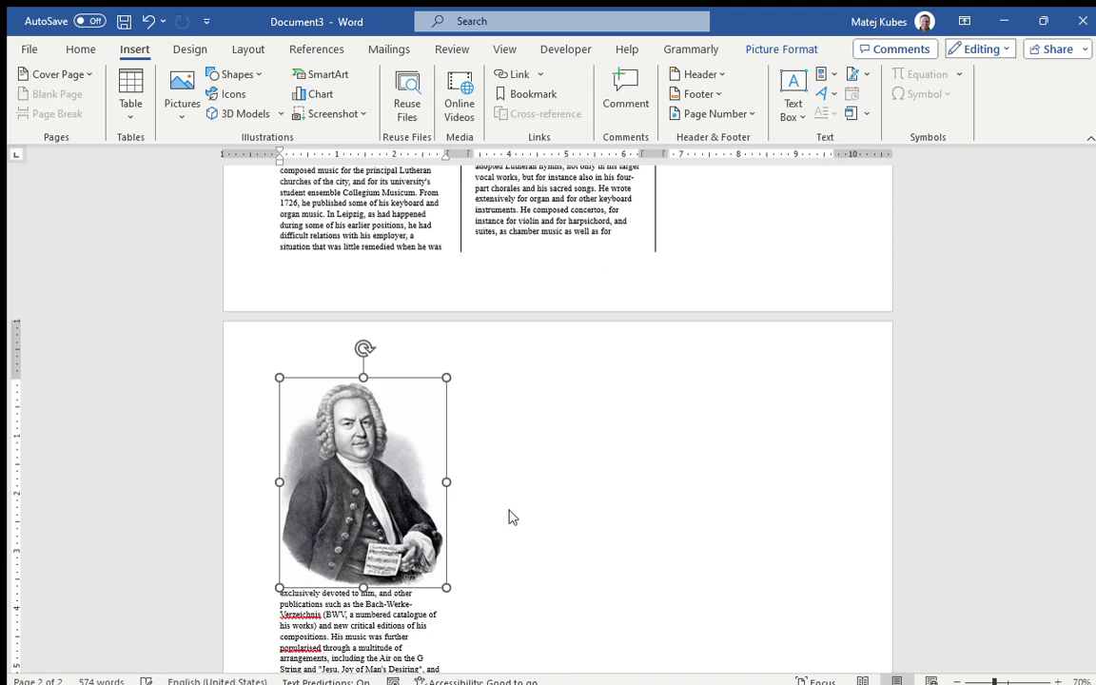
{"action": "scroll", "coordinate": [481, 485], "scroll_direction": "up", "scroll_amount": 3}
{"action": "left_click_drag", "start_coordinate": [411, 617], "coordinate": [586, 329]}
{"action": "scroll", "coordinate": [453, 240], "scroll_direction": "down", "scroll_amount": 4, "text": "ctrl"}
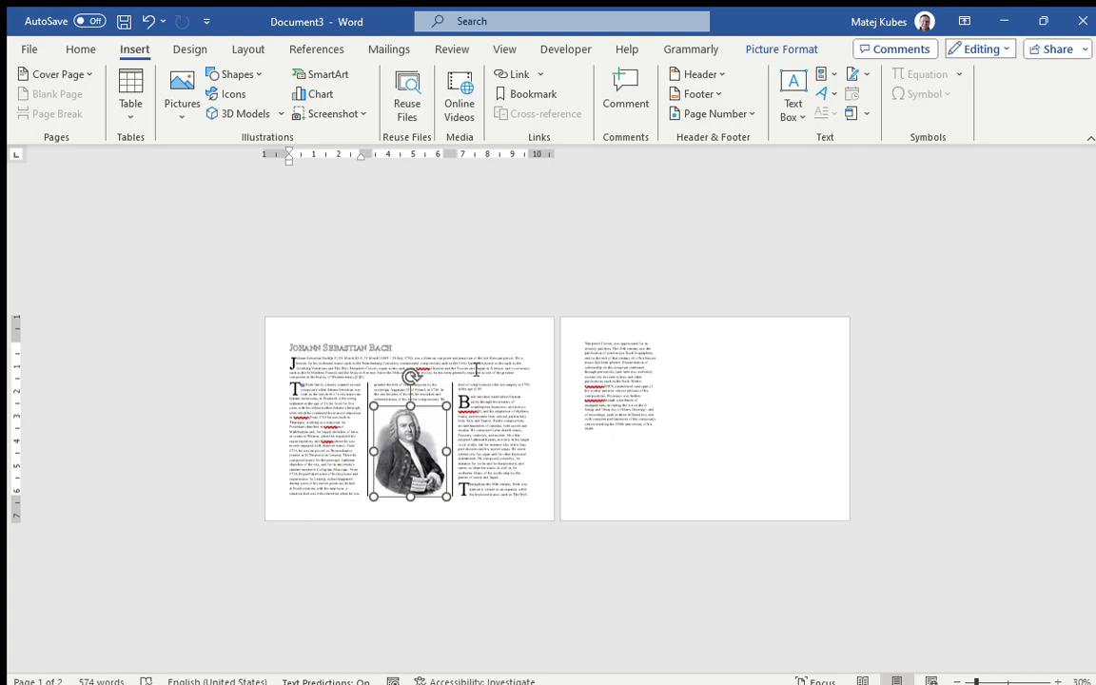
{"action": "left_click", "coordinate": [462, 439]}
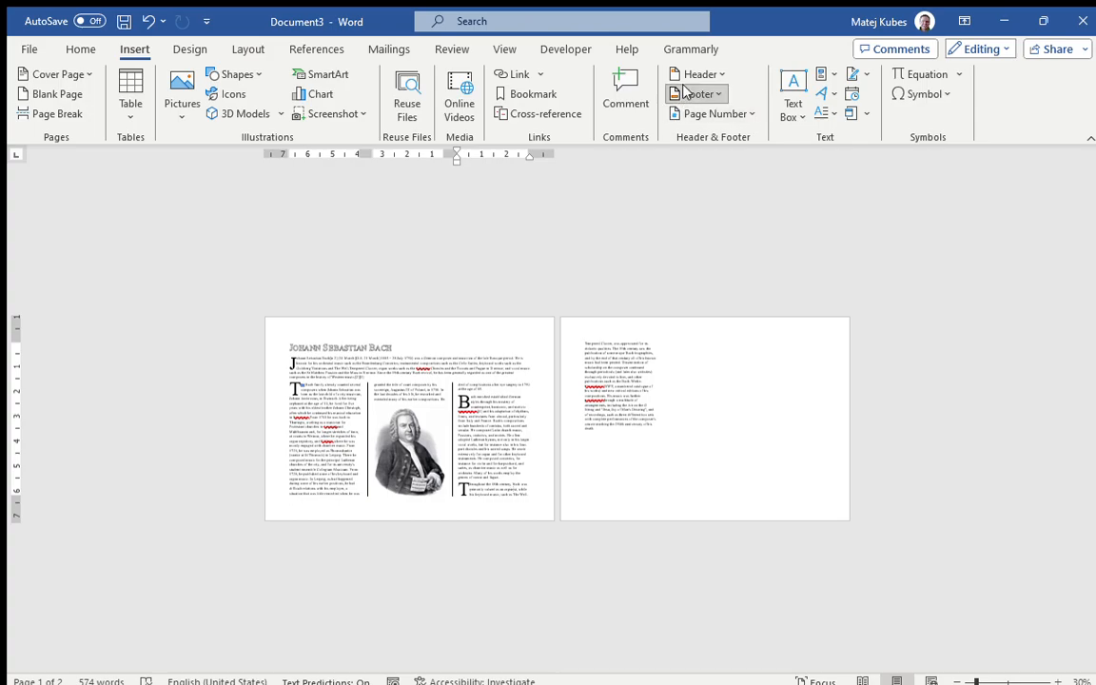
- Add a page footer containing the Wikipedia citation for the Johann Sebastian Bach article, retrieved 14:29, November 21, 2023, with its source link
{"action": "left_click", "coordinate": [712, 178]}
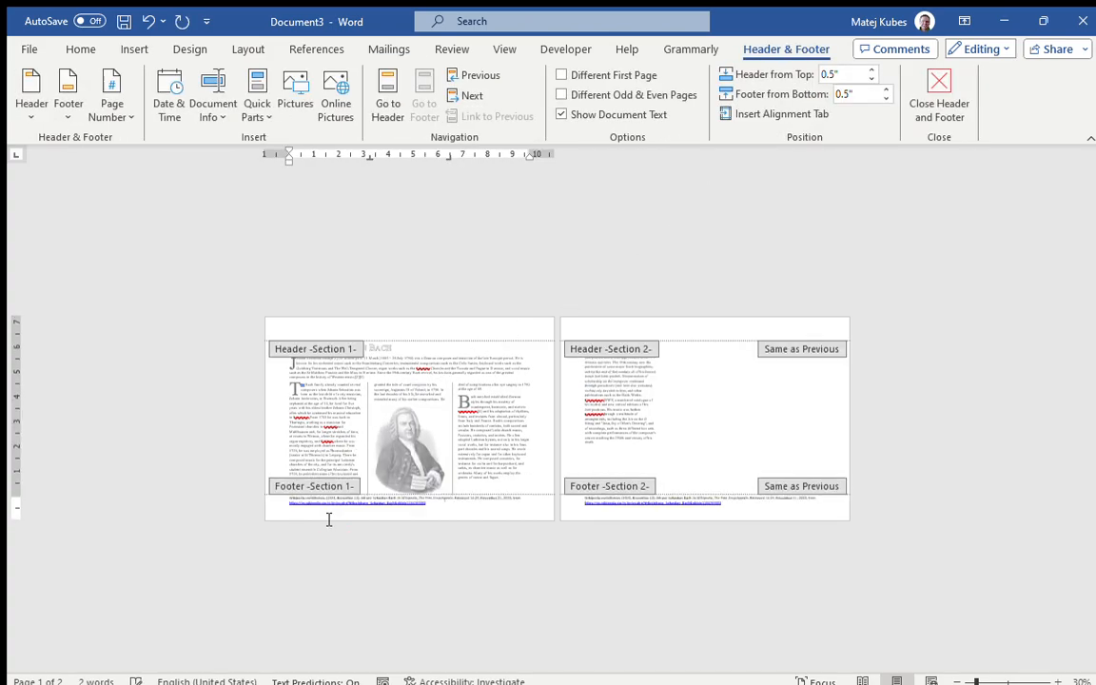
{"action": "scroll", "coordinate": [360, 480], "scroll_direction": "up", "scroll_amount": 3}
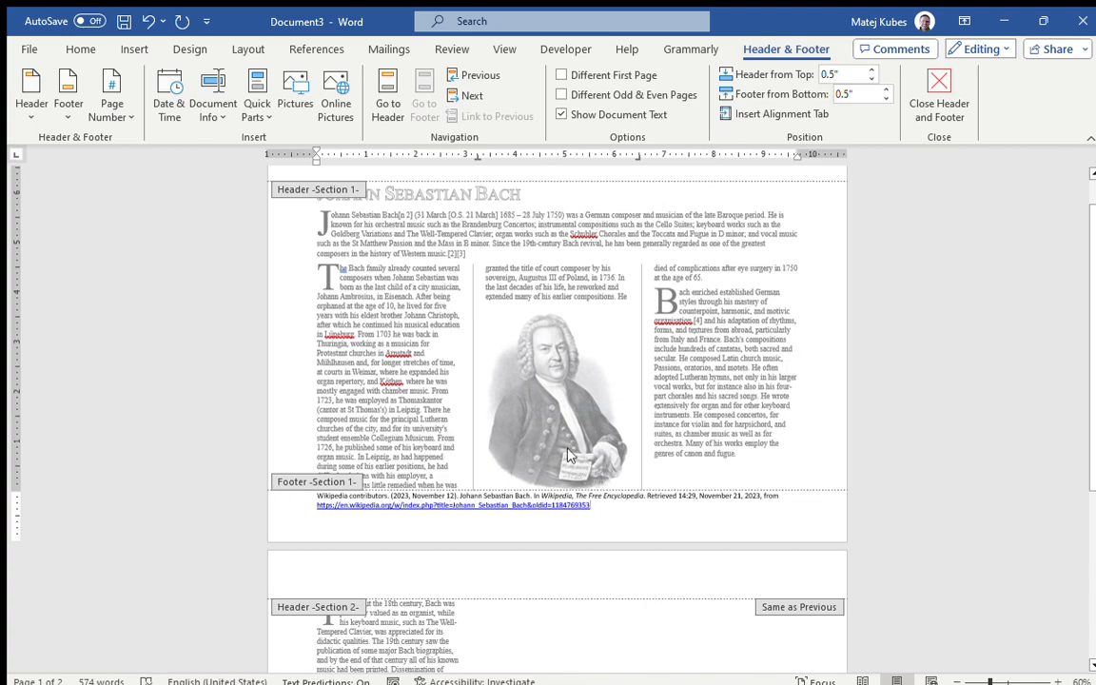
{"action": "double_click", "coordinate": [621, 485]}
{"action": "scroll", "coordinate": [448, 521], "scroll_direction": "up", "scroll_amount": 1}
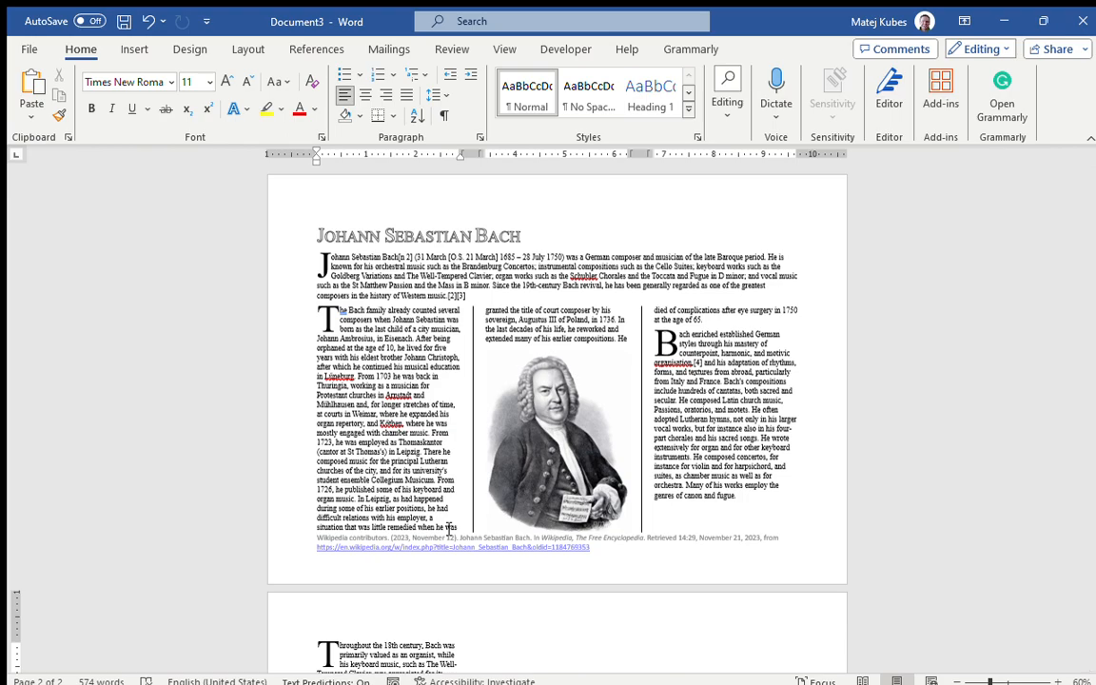
- Apply Narrow margins to both the three-column section and the section with the title and introduction
{"action": "scroll", "coordinate": [429, 513], "scroll_direction": "down", "scroll_amount": 2}
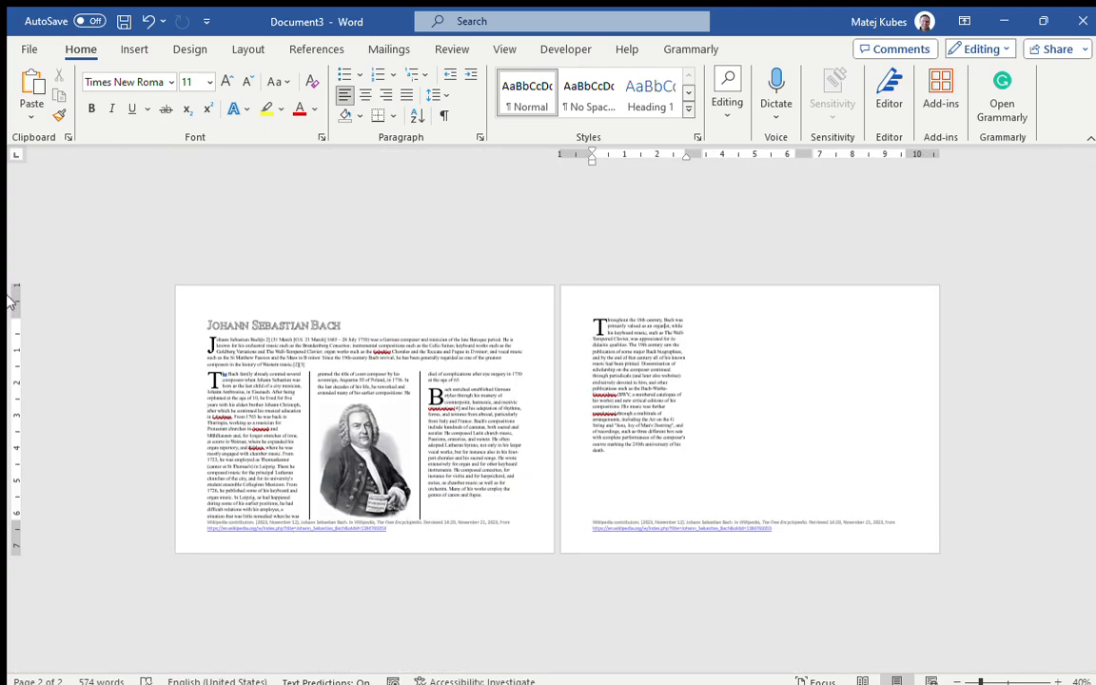
{"action": "left_click", "coordinate": [248, 48]}
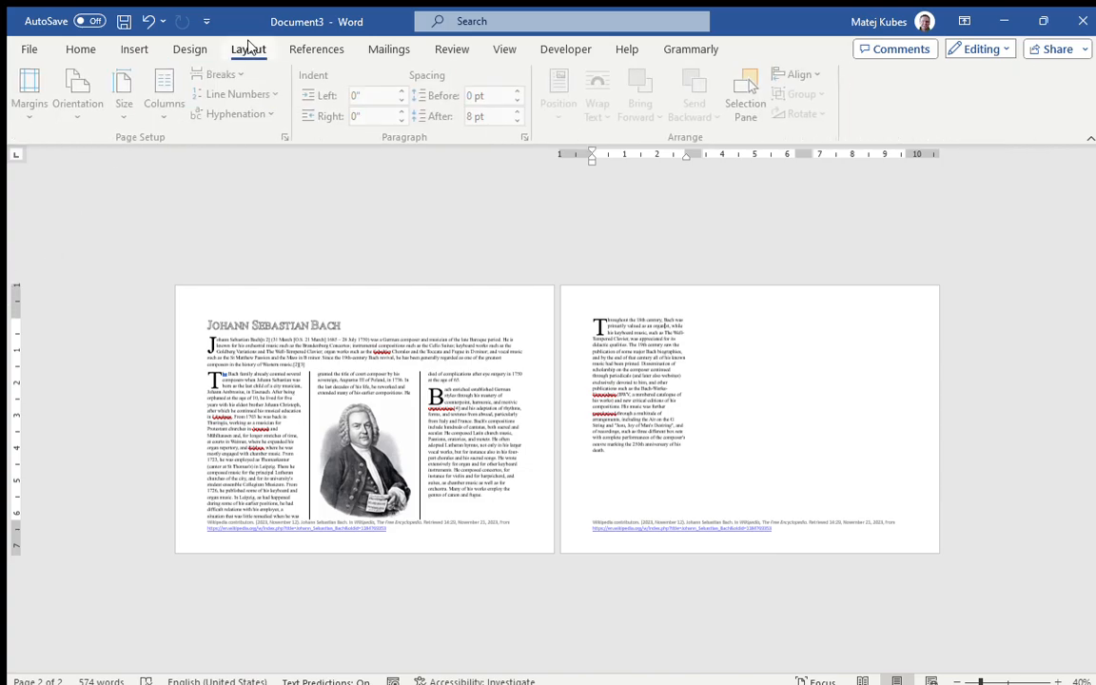
{"action": "left_click", "coordinate": [33, 103]}
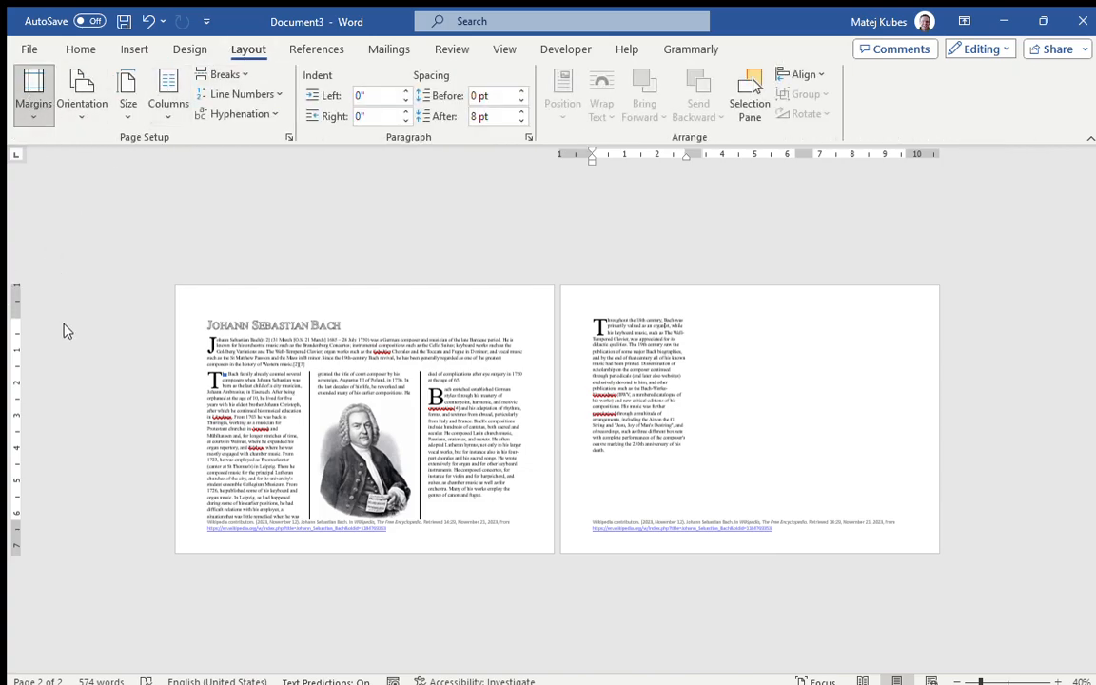
{"action": "left_click", "coordinate": [53, 273]}
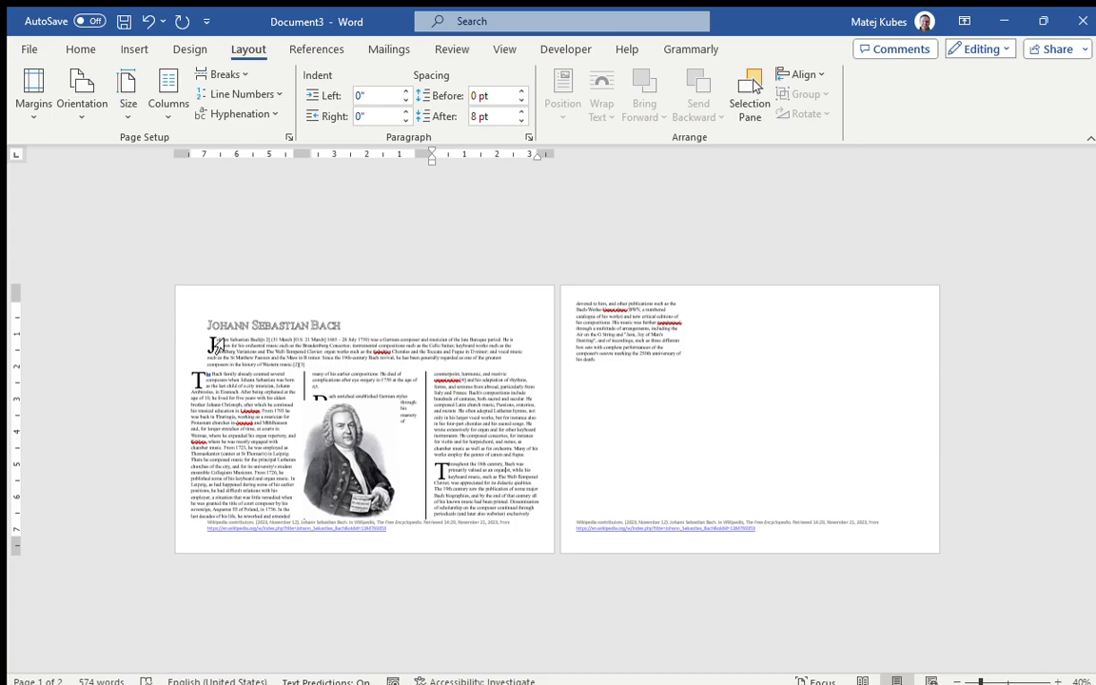
{"action": "left_click", "coordinate": [232, 314]}
{"action": "left_click", "coordinate": [33, 103]}
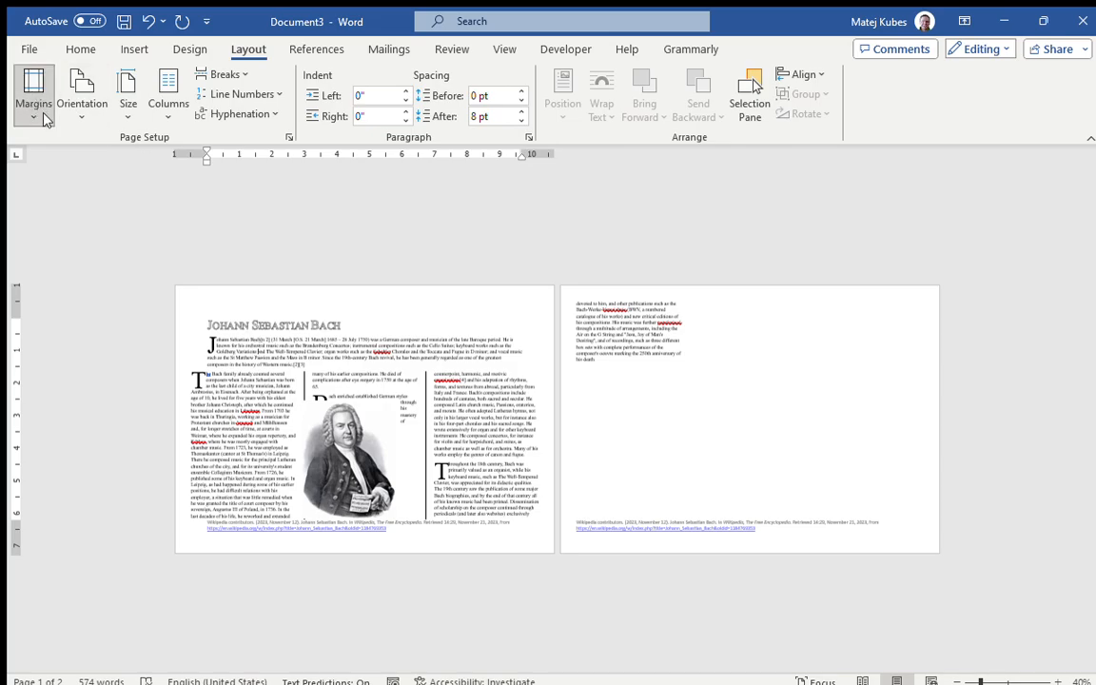
{"action": "left_click", "coordinate": [72, 288]}
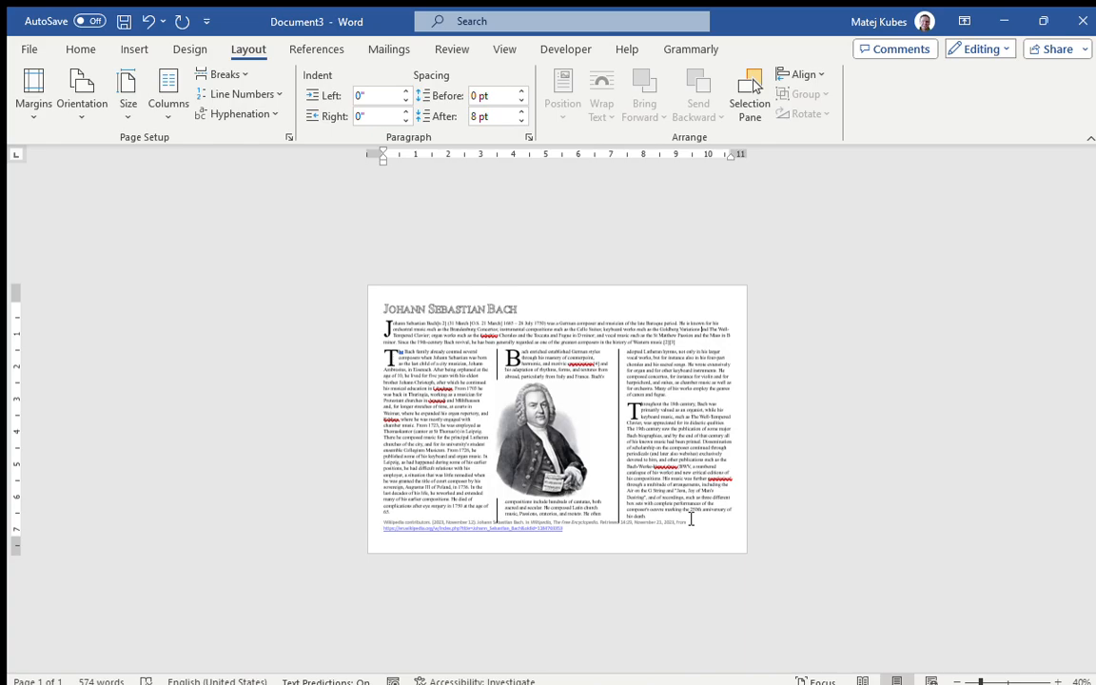
- Center the article title "Johann Sebastian Bach" across the page
{"action": "left_click", "coordinate": [431, 309]}
{"action": "key", "text": "ctrl+e"}
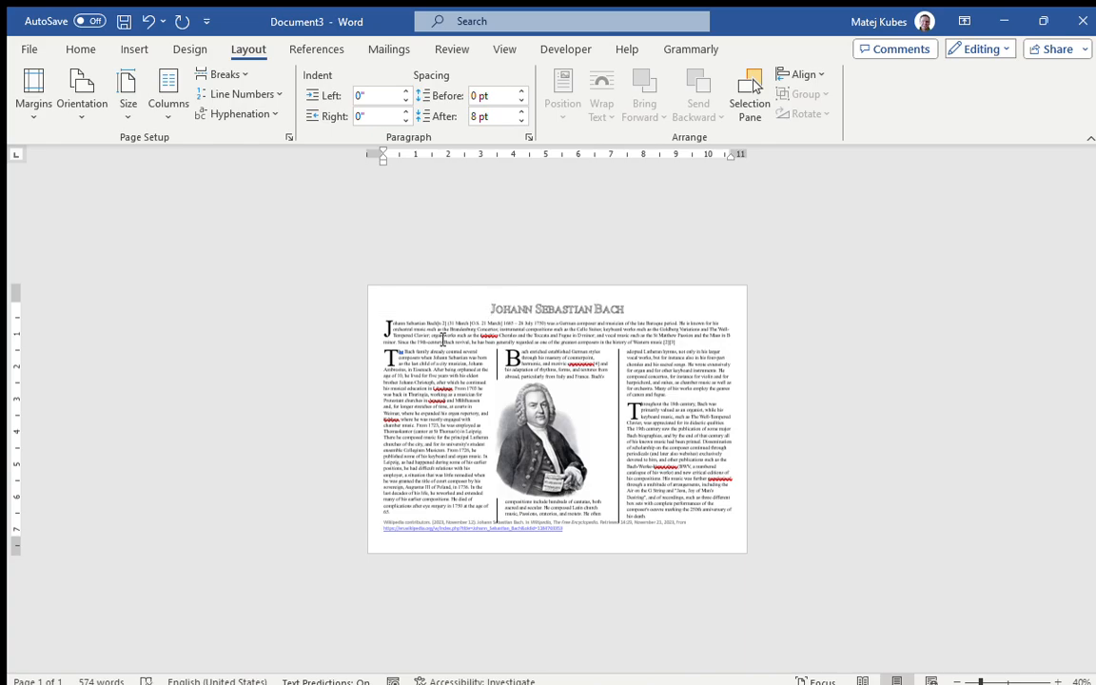
{"action": "scroll", "coordinate": [571, 571], "scroll_direction": "up", "scroll_amount": 4, "text": "ctrl"}
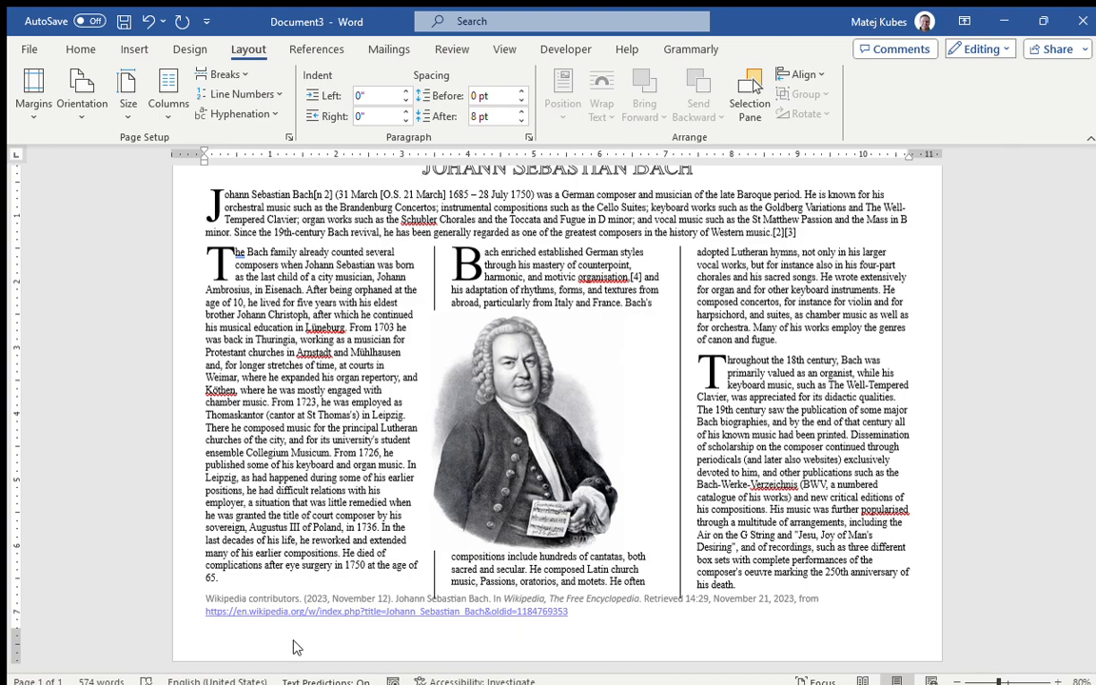
- Remove the empty line below the source link in the footer, close the footer and check the page
{"action": "double_click", "coordinate": [222, 617]}
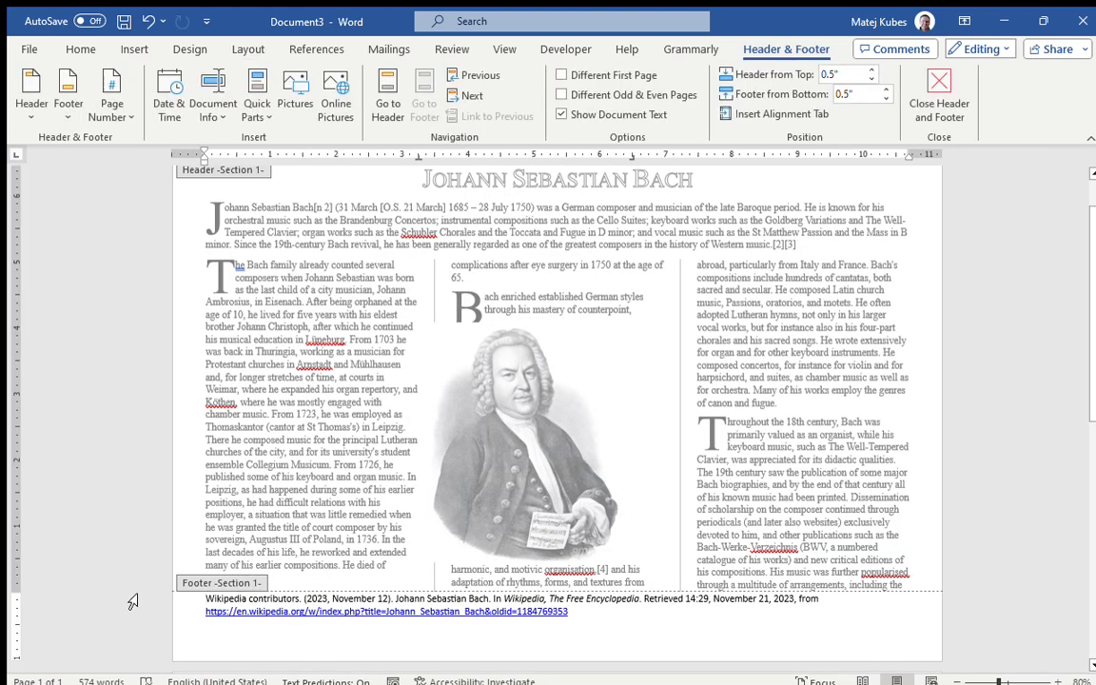
{"action": "left_click_drag", "start_coordinate": [5, 592], "coordinate": [9, 595]}
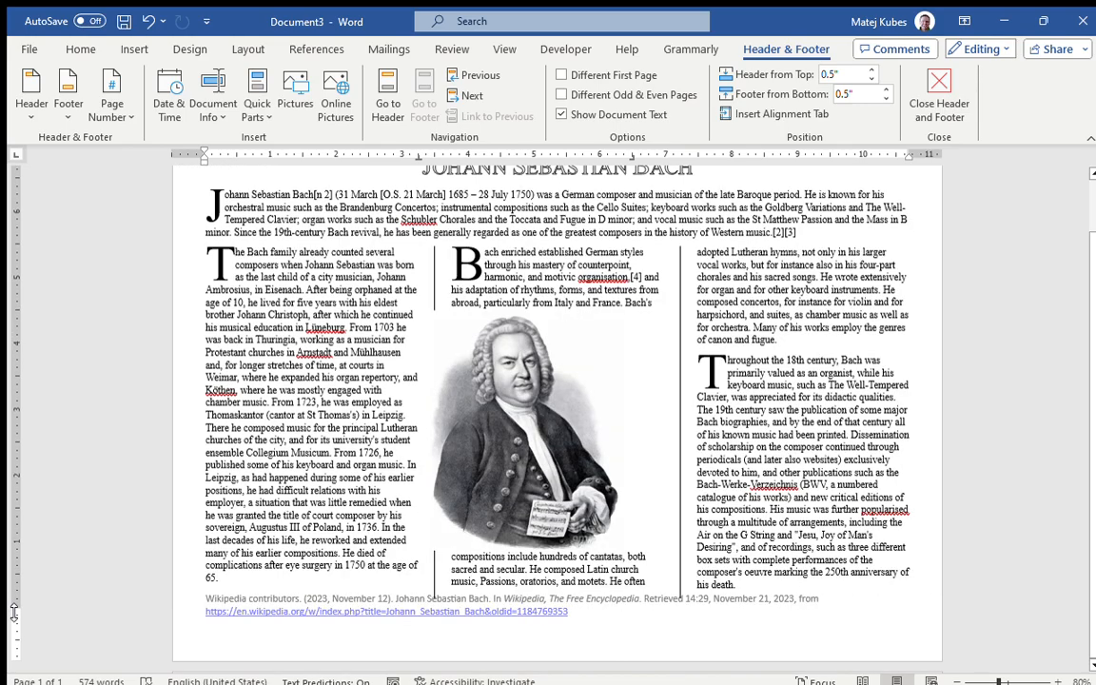
{"action": "double_click", "coordinate": [181, 588]}
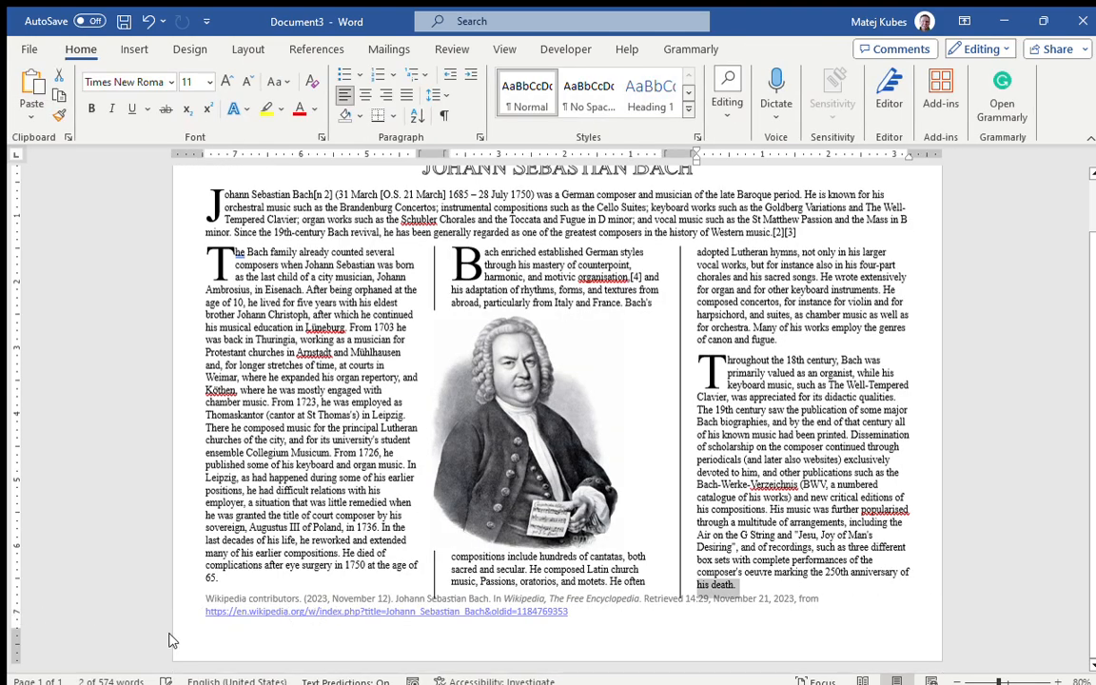
{"action": "double_click", "coordinate": [582, 617]}
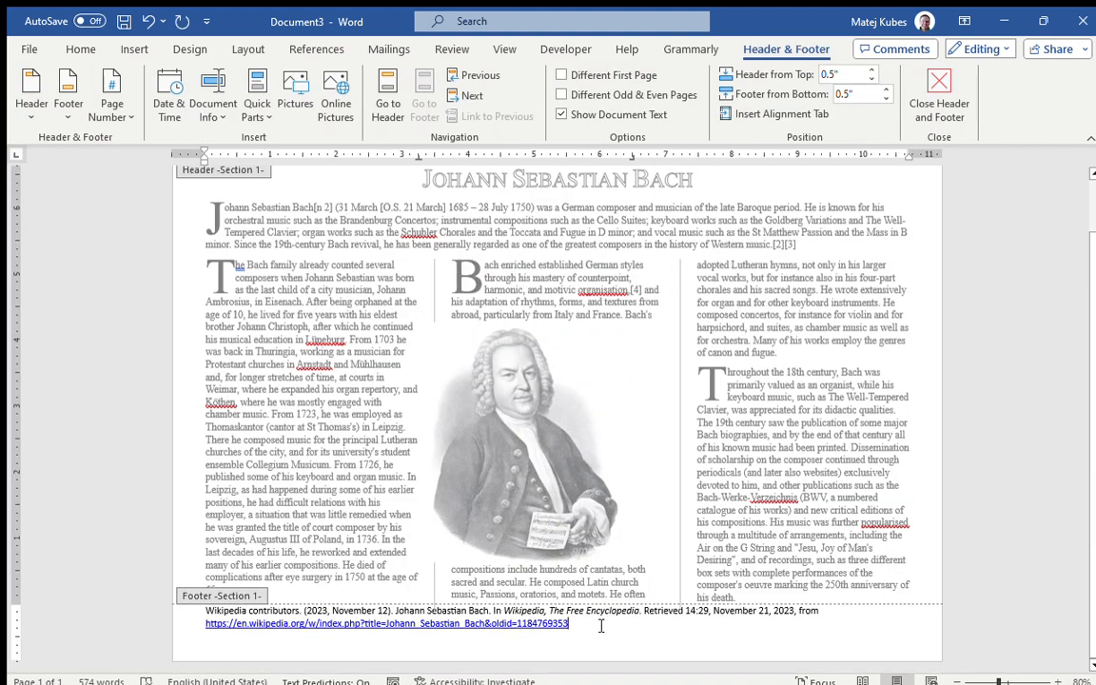
{"action": "key", "text": "Escape"}
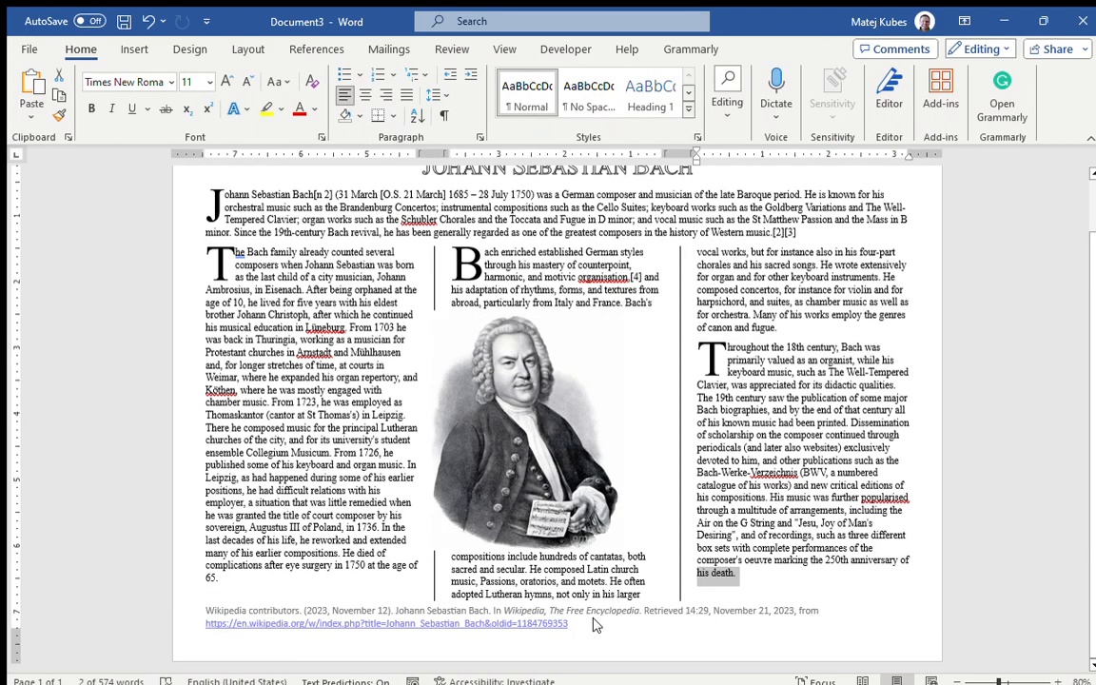
{"action": "key", "text": "ctrl+Home"}
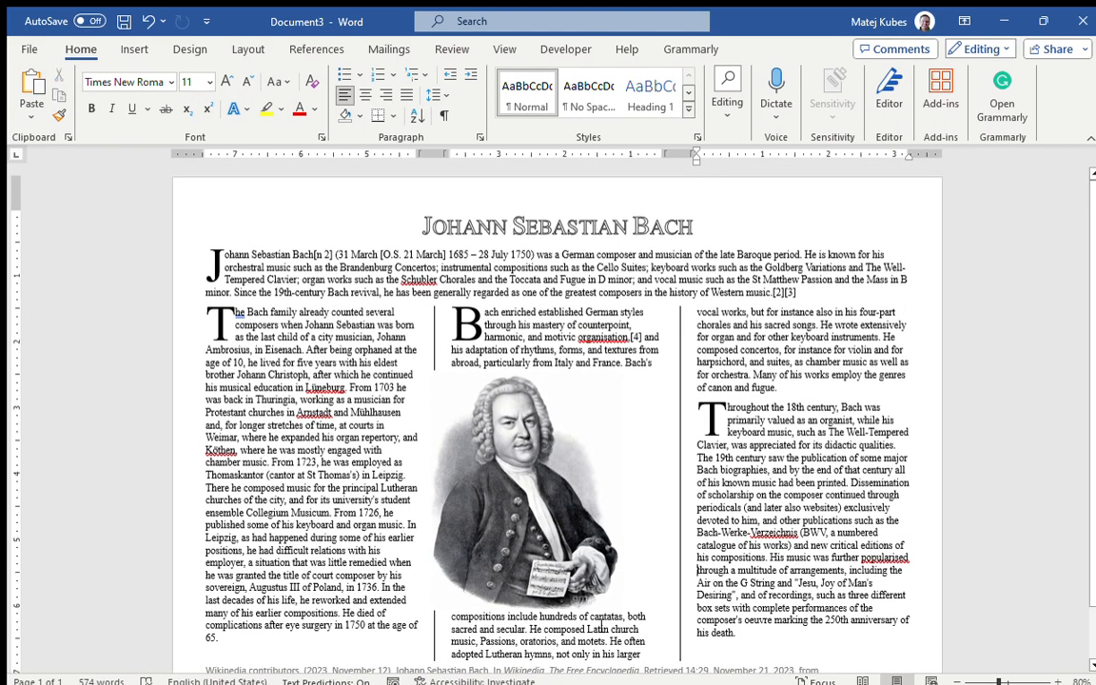
{"action": "key", "text": "Page_Down"}
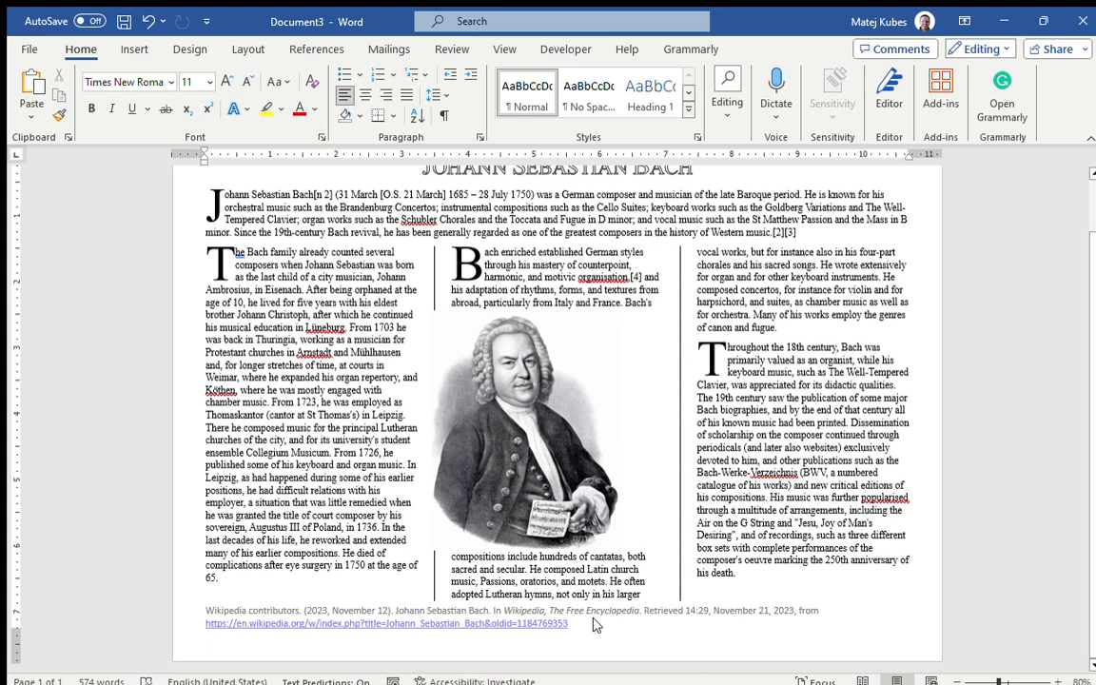
- Print all pages of the article to a PDF file using Microsoft Print to PDF
{"action": "key", "text": "ctrl+p"}
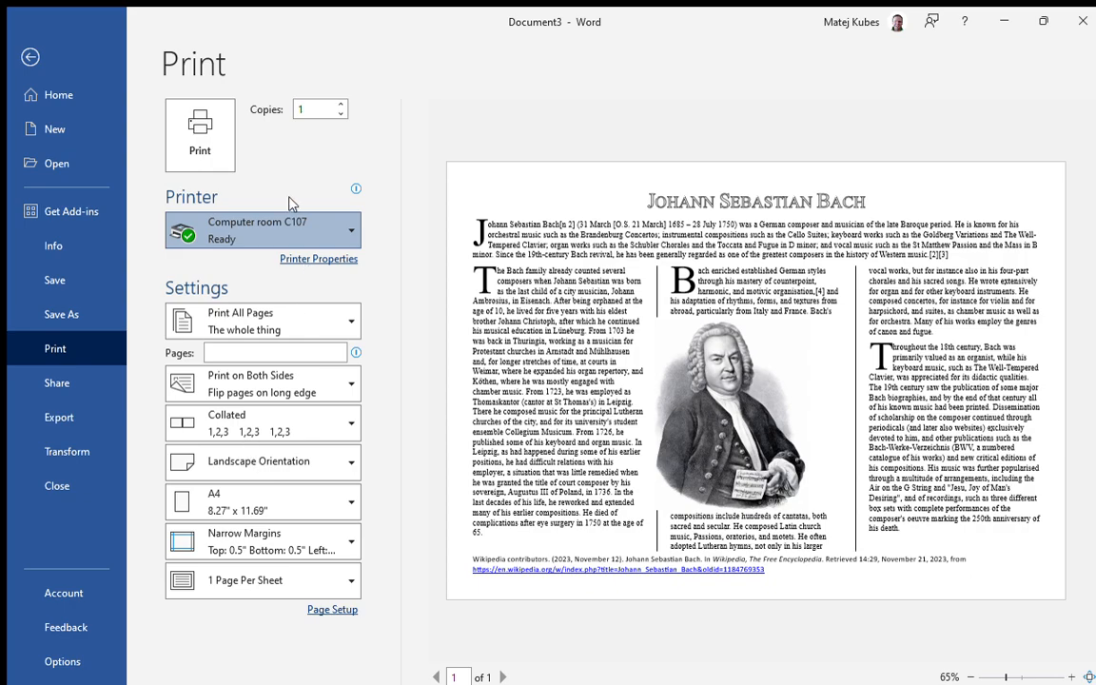
{"action": "left_click", "coordinate": [274, 309]}
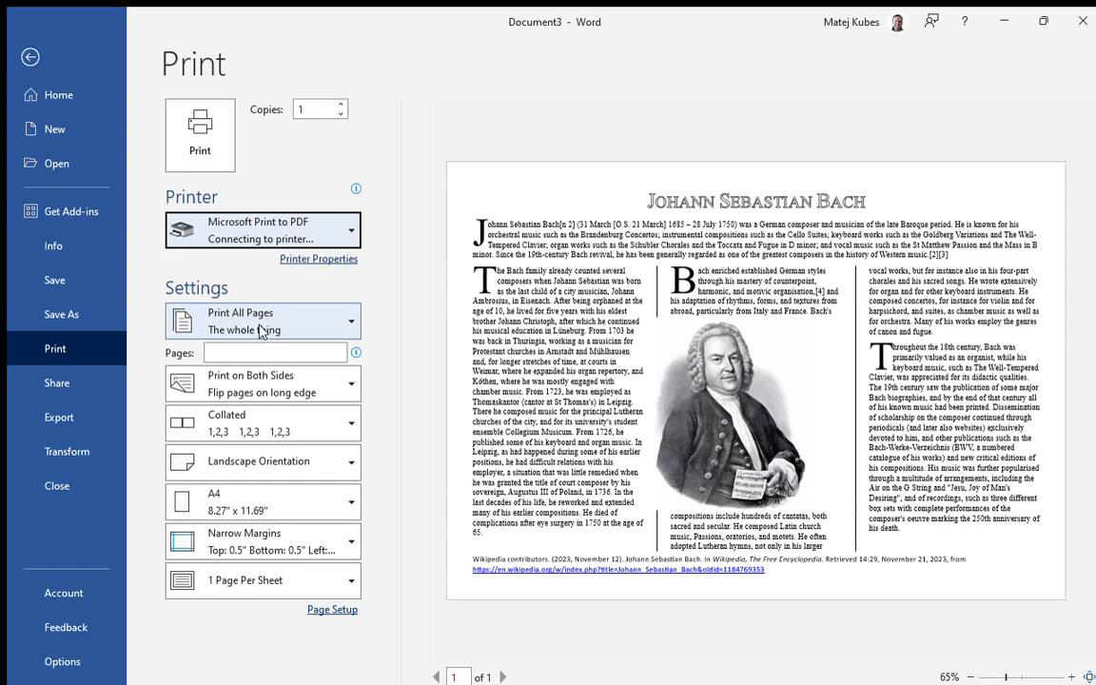
{"action": "left_click", "coordinate": [190, 124]}
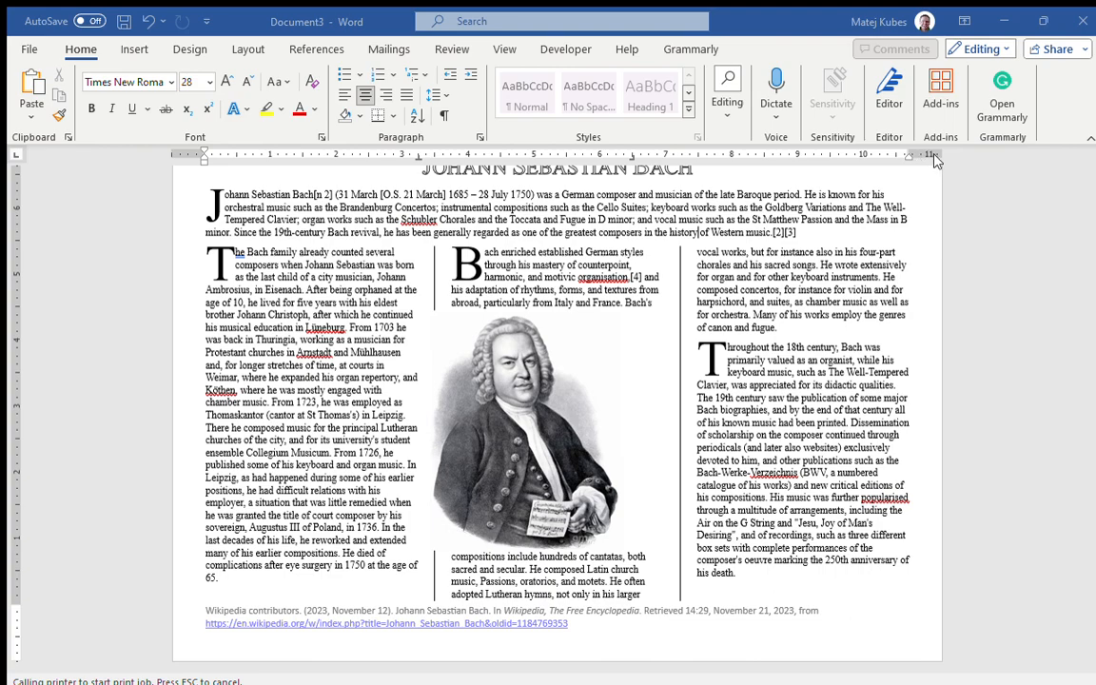
{"action": "left_click", "coordinate": [876, 561]}
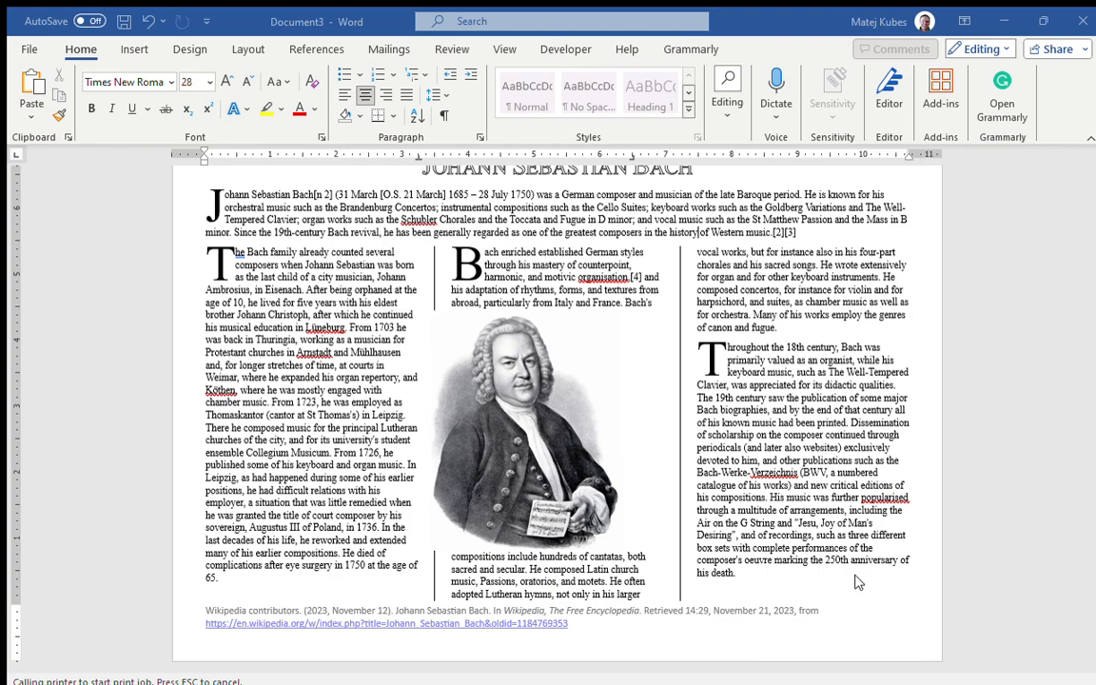